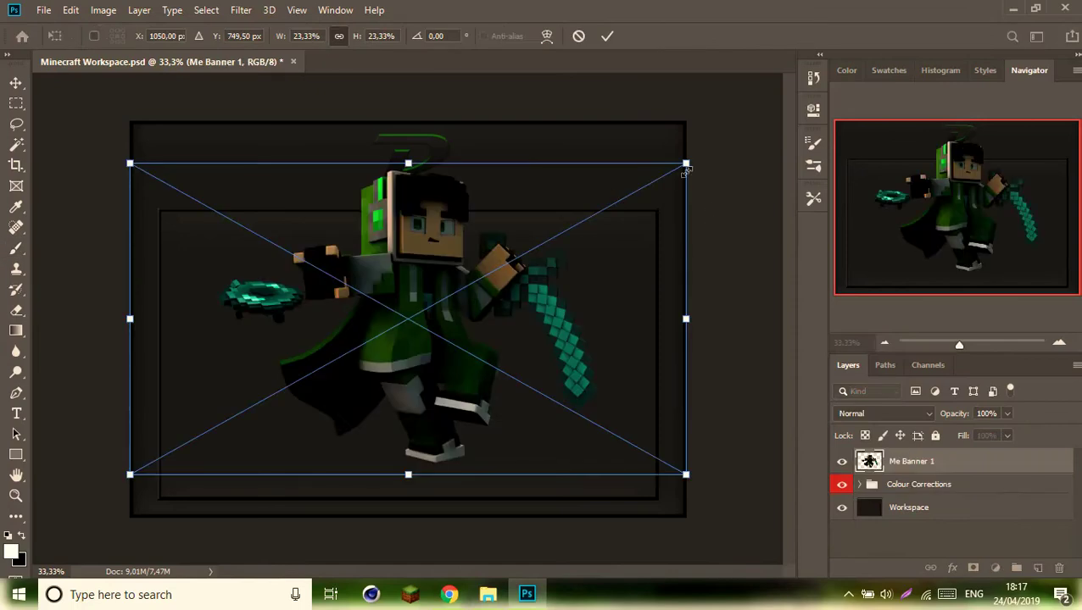
Commit the character render, scaled to about 23% and centred, as layer Me Banner 1
click(13, 435)
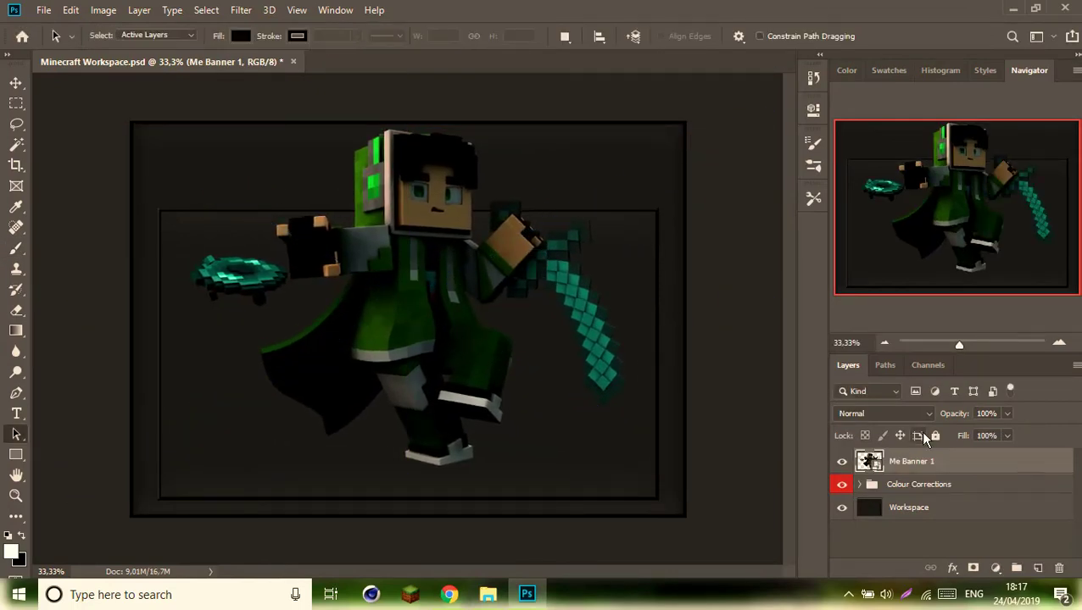
key(h)
double_click(1005, 463)
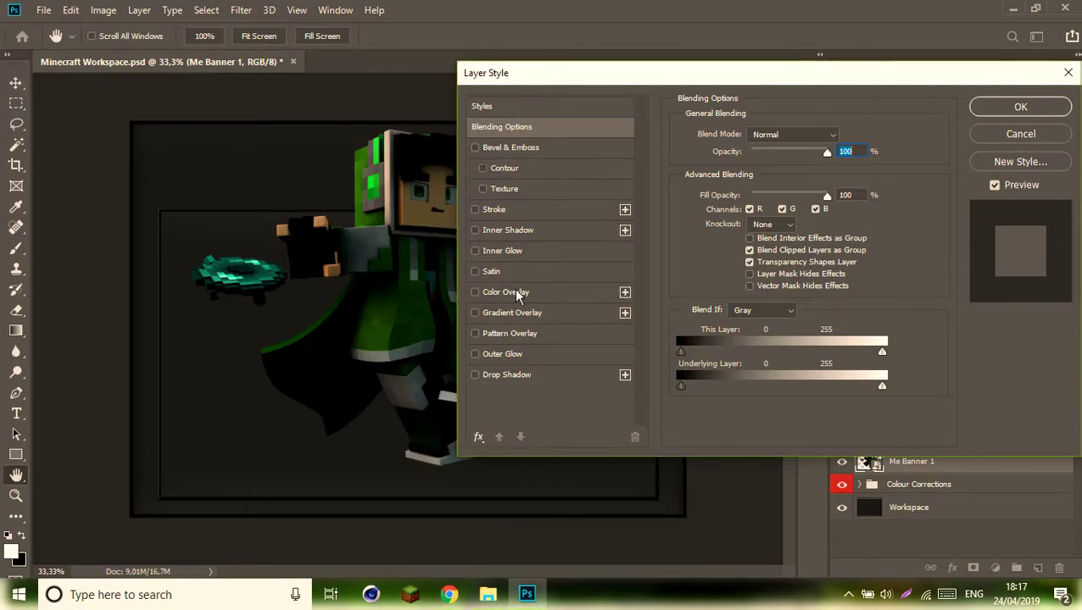
Give Me Banner 1 a 40% Gradient Overlay, 61% Inner Glow, Satin and a green Color Overlay
click(512, 312)
drag(793, 137, 824, 139)
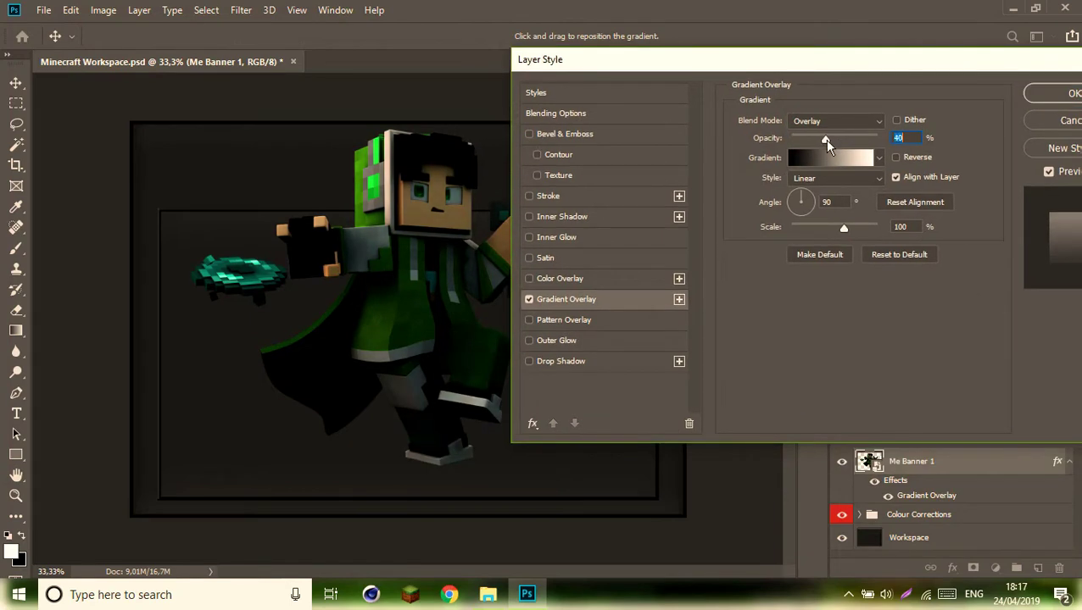
drag(797, 167, 814, 168)
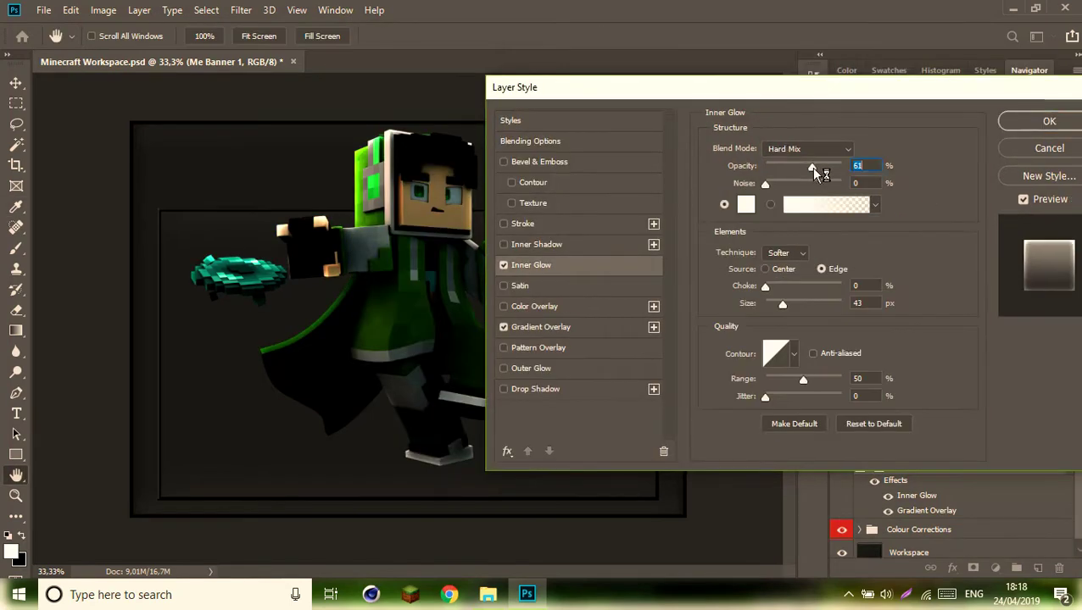
click(519, 286)
click(534, 306)
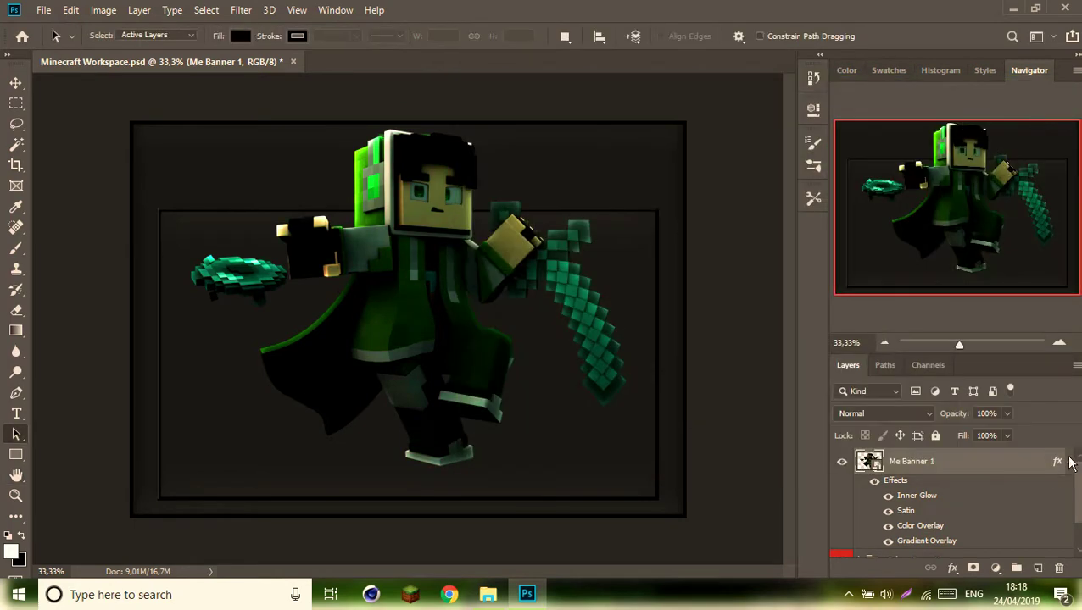
click(1070, 463)
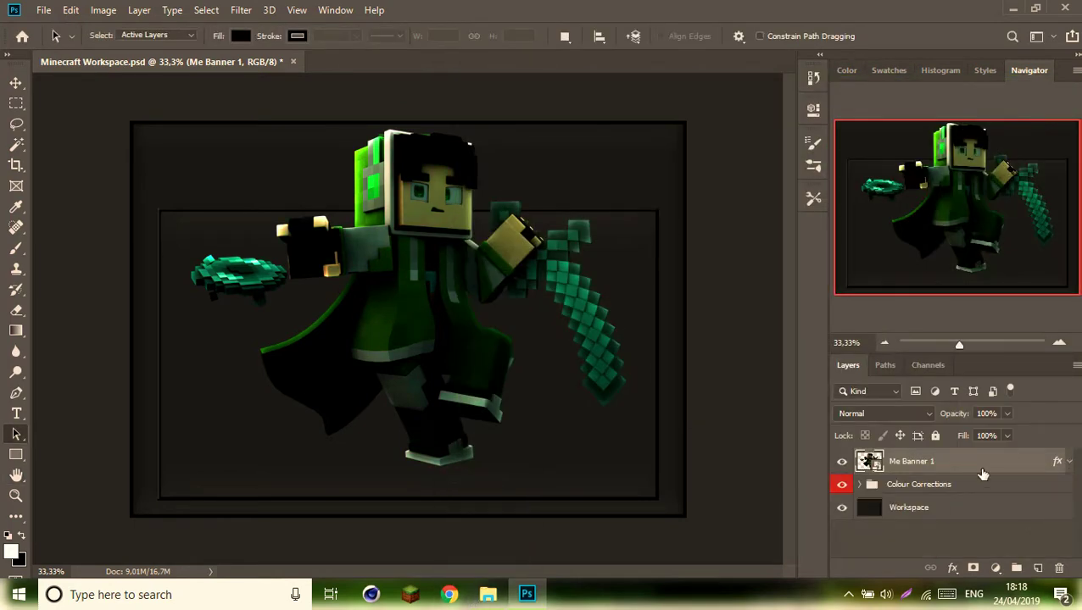
Duplicate Me Banner 1 and apply the Glowing Edges filter to the copy
right_click(983, 464)
click(852, 411)
click(240, 10)
click(269, 74)
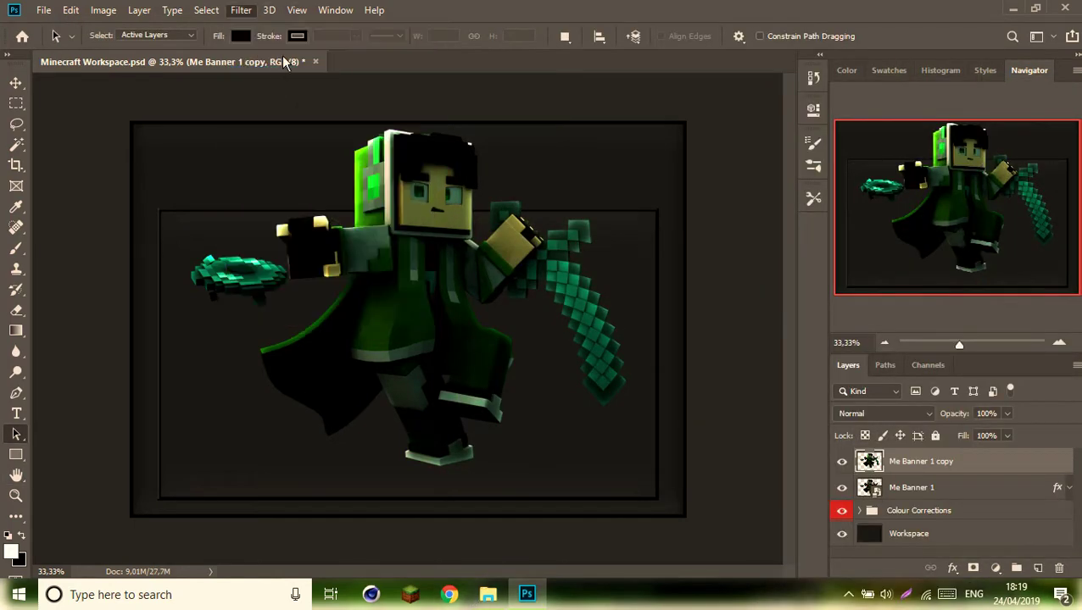
click(692, 109)
click(683, 141)
click(968, 46)
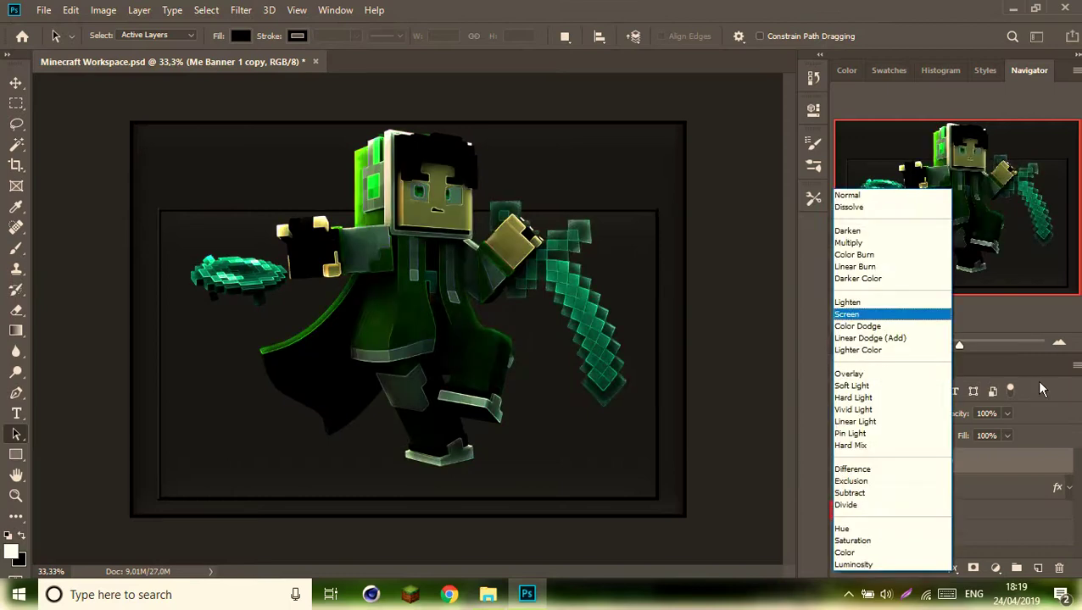
Adjust the glow copy's Hue/Saturation, blend it as Linear Dodge (Add), and add a layer mask
key(ctrl+u)
click(868, 121)
click(884, 412)
click(873, 338)
click(995, 568)
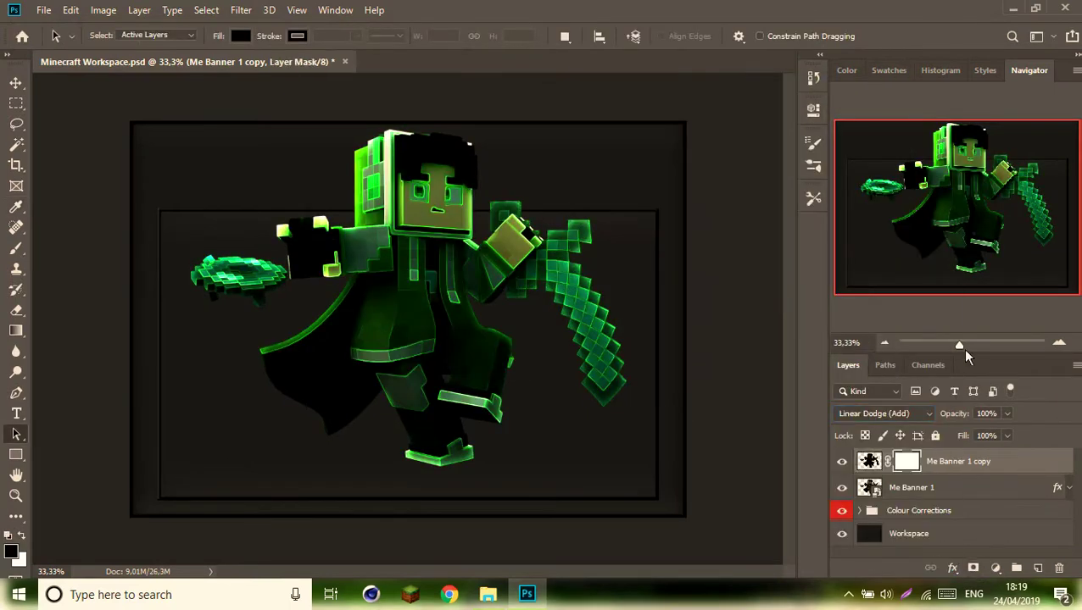
Paint the glow copy's mask around the hand and disc, then duplicate the layer as copy 2
drag(961, 344, 970, 344)
right_click(400, 254)
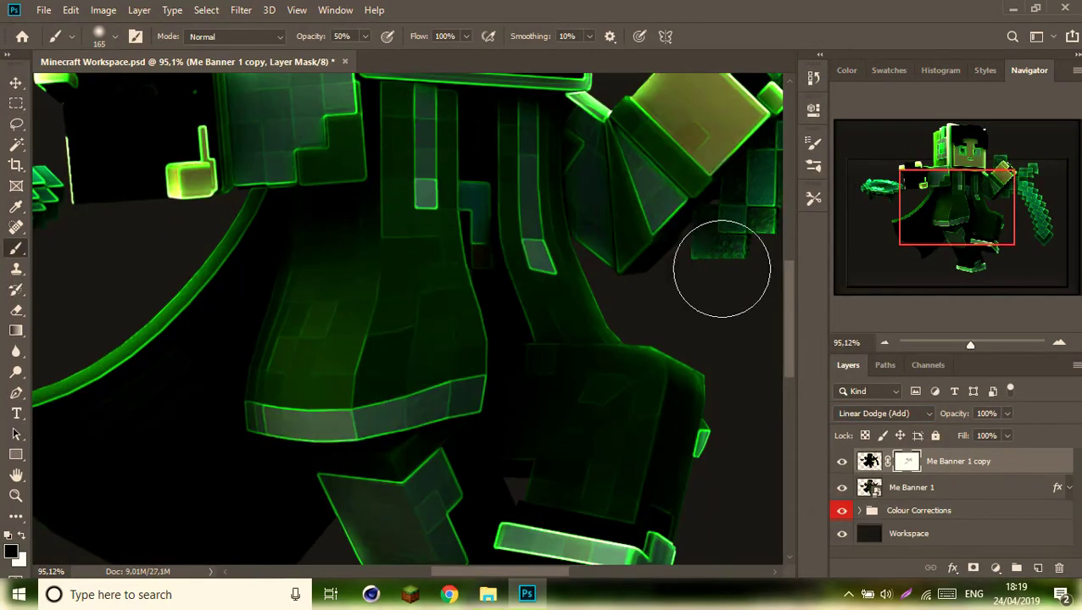
scroll(593, 390, down, 5)
scroll(490, 259, right, 5)
drag(986, 241, 953, 205)
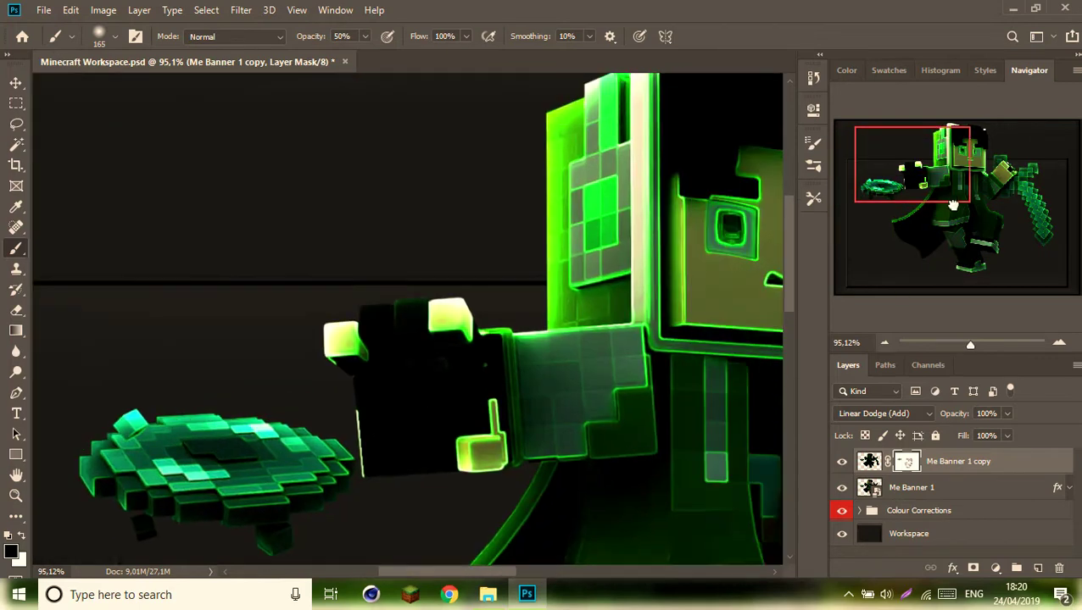
scroll(470, 302, right, 3)
scroll(654, 438, right, 3)
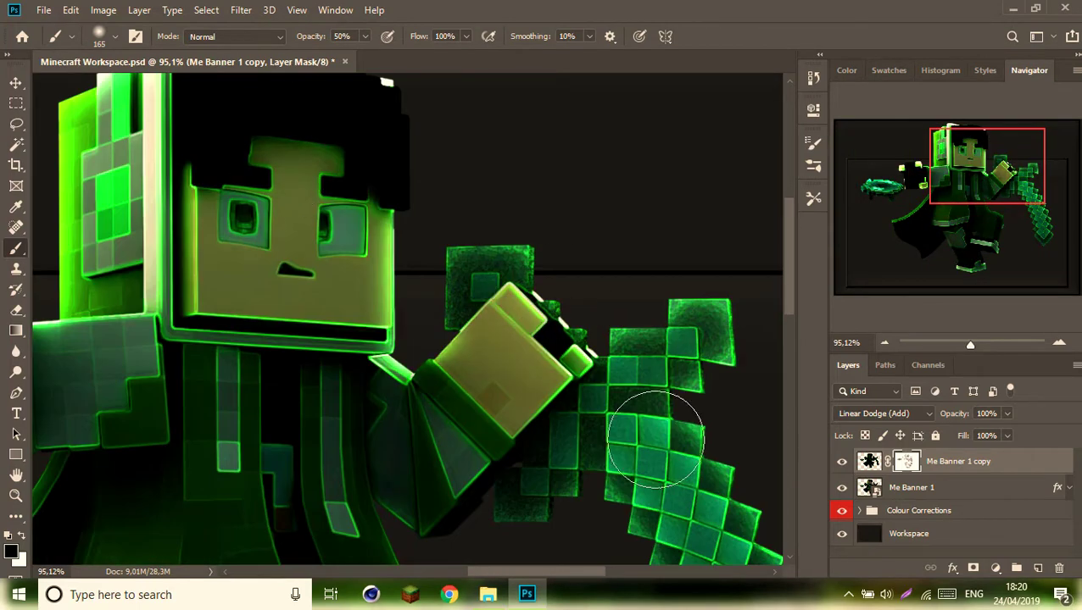
scroll(732, 421, down, 5)
key(a)
drag(969, 345, 961, 348)
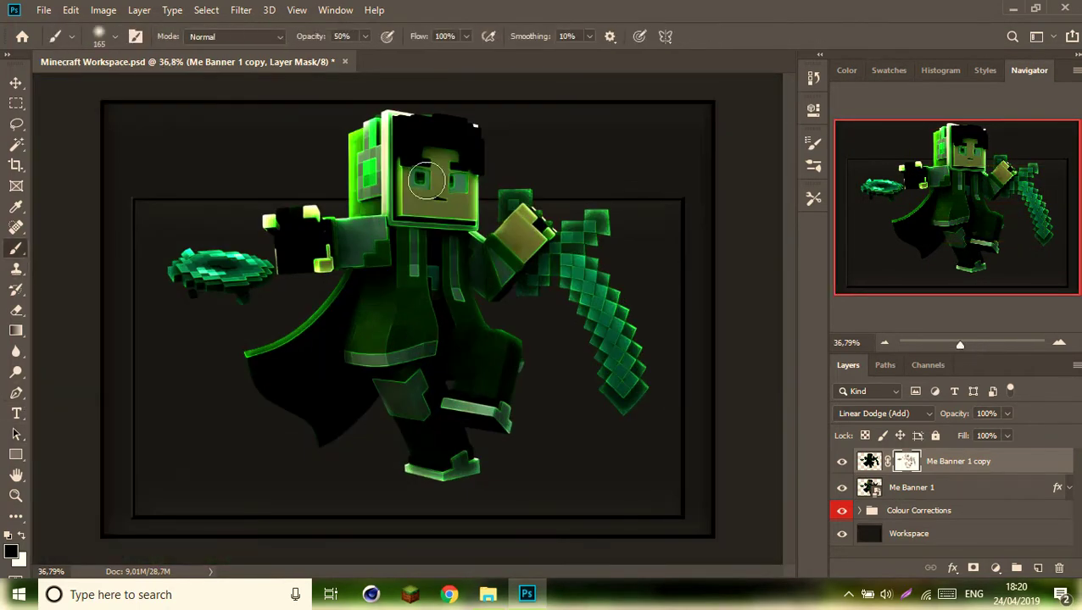
key(ctrl+j)
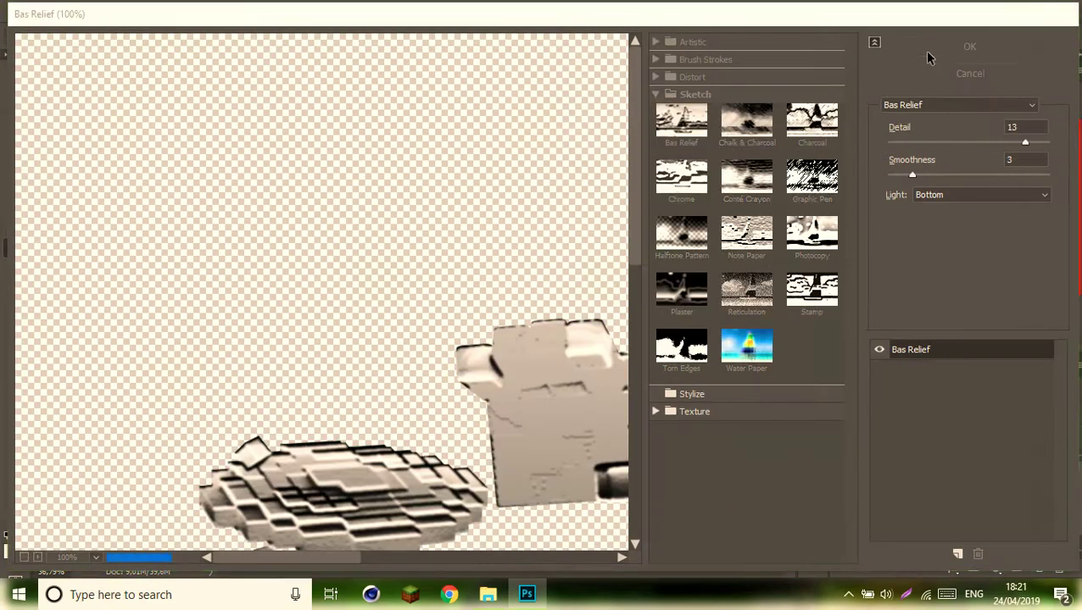
Give copy 2 a relief filter, Overlay blend mode and a layer mask
click(886, 413)
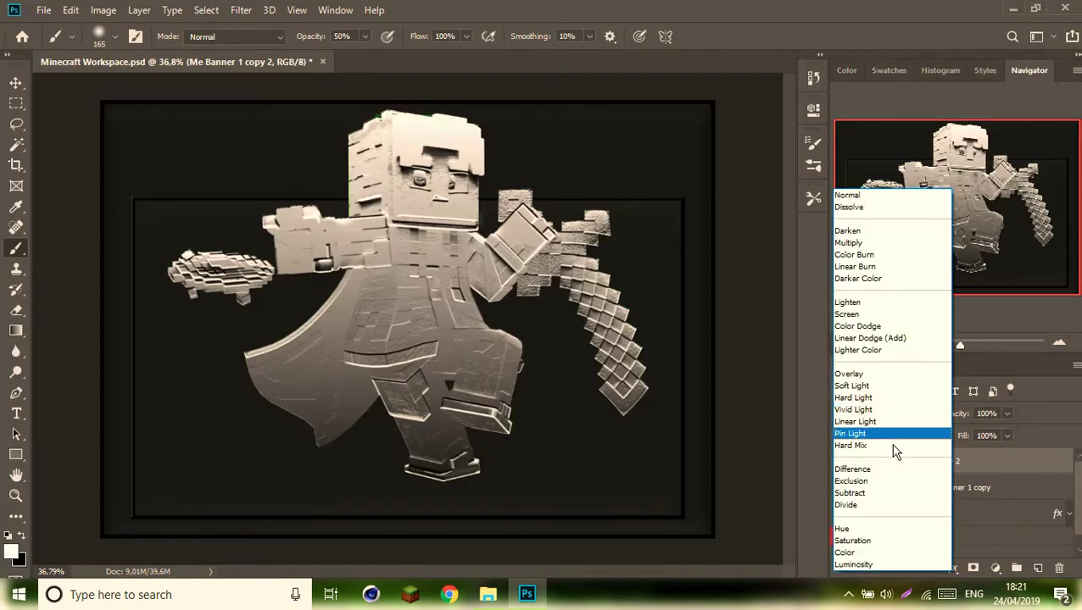
click(897, 370)
click(996, 568)
key(ctrl+1)
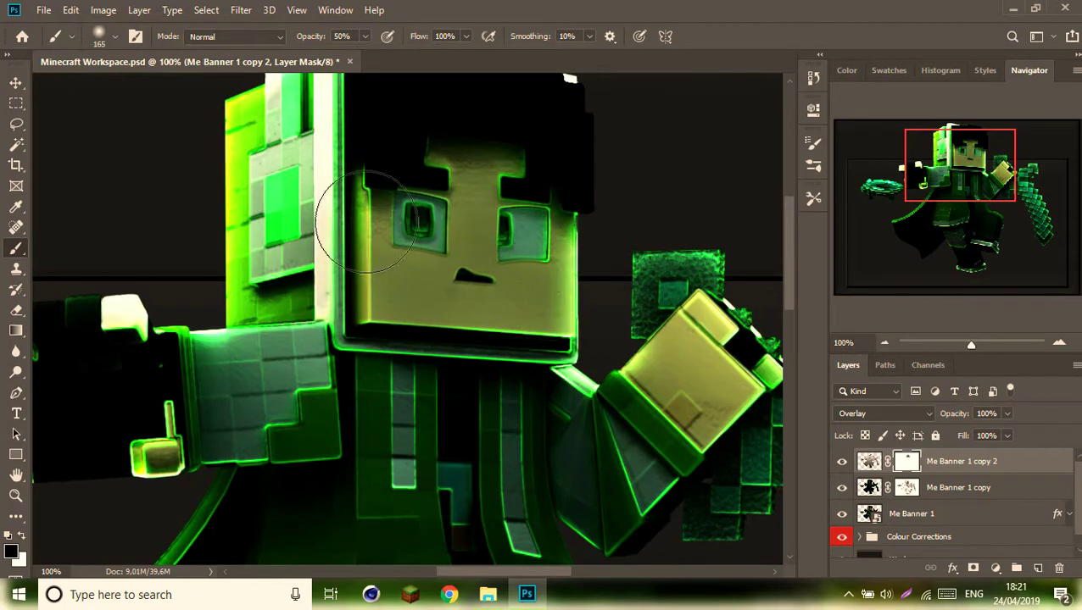
Paint copy 2's mask from face to feet and duplicate it as copy 3
scroll(339, 339, down, 1)
scroll(297, 356, down, 3)
scroll(619, 305, down, 3)
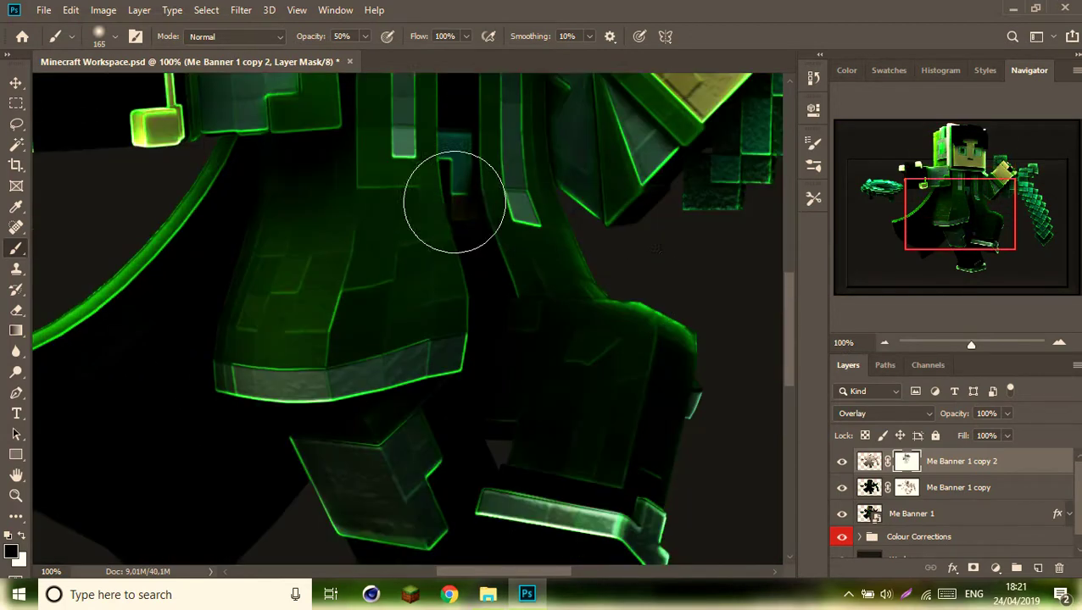
scroll(604, 509, down, 3)
scroll(389, 425, down, 2)
mouse_move(971, 227)
mouse_down()
mouse_move(1008, 183)
mouse_move(1024, 241)
mouse_move(1008, 169)
mouse_move(983, 246)
mouse_move(888, 180)
mouse_up()
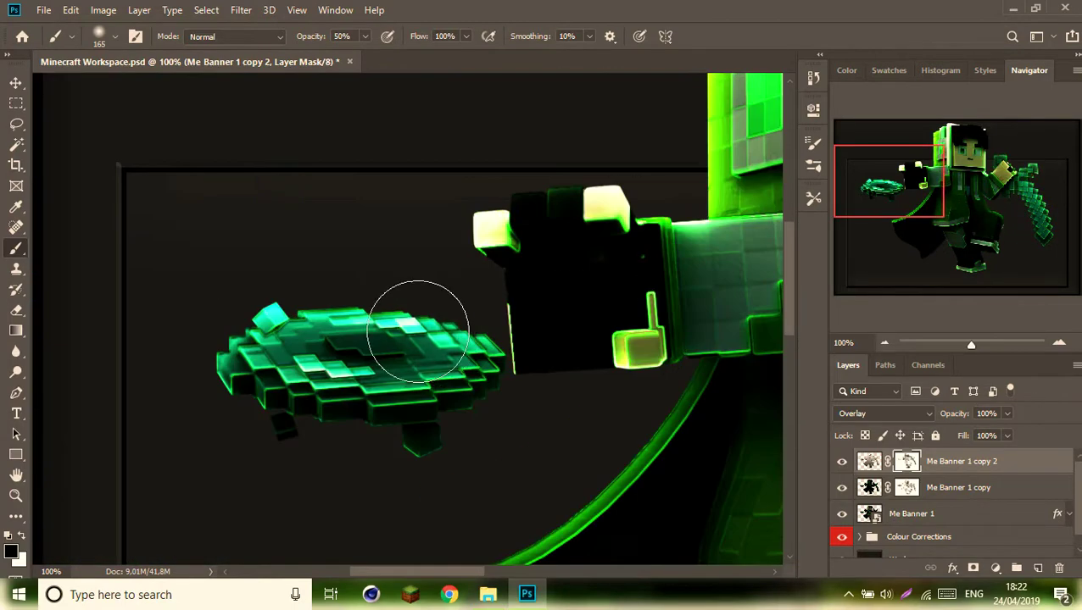
drag(911, 514, 953, 451)
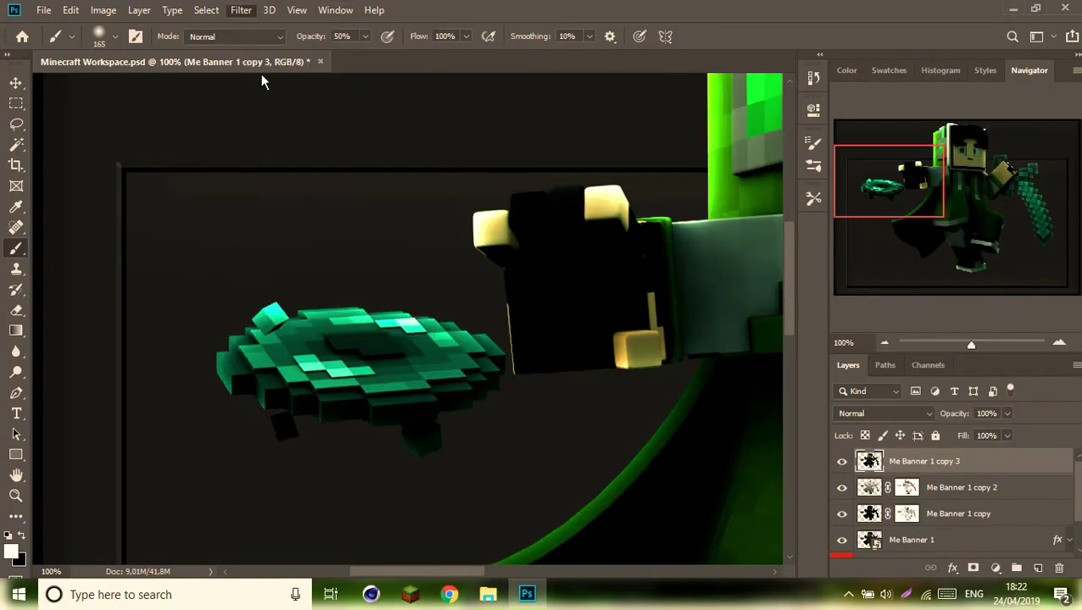
Apply the Chrome filter to copy 3, set it to Soft Light, and add a layer mask
key(ctrl+alt+f)
click(968, 45)
key(ctrl+0)
click(884, 414)
click(876, 394)
click(996, 568)
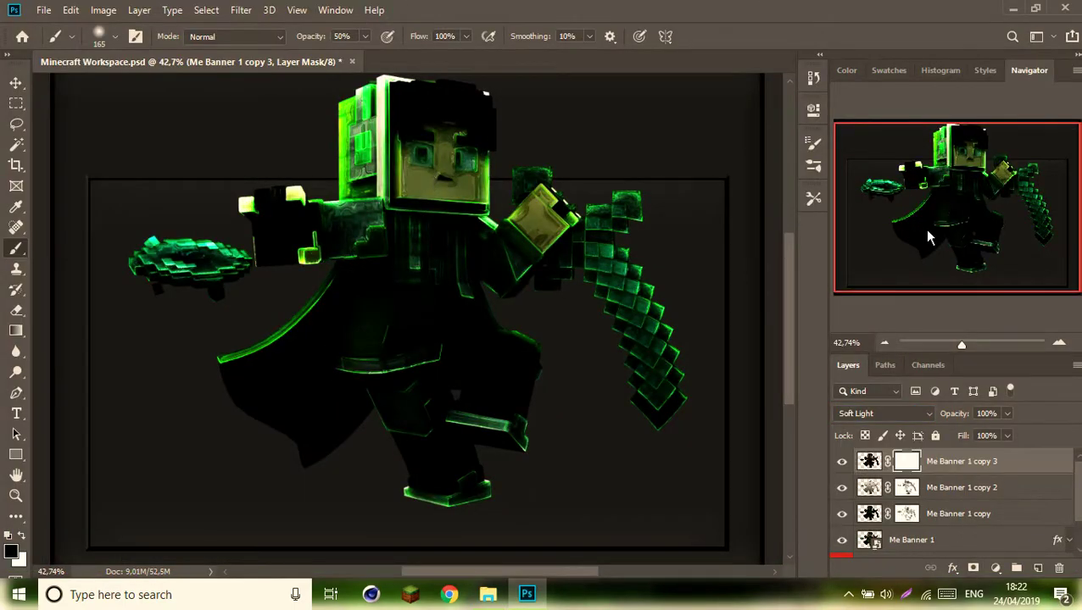
Paint copy 3's mask across the torso, pickaxe, legs and head
drag(962, 344, 972, 344)
scroll(269, 337, down, 3)
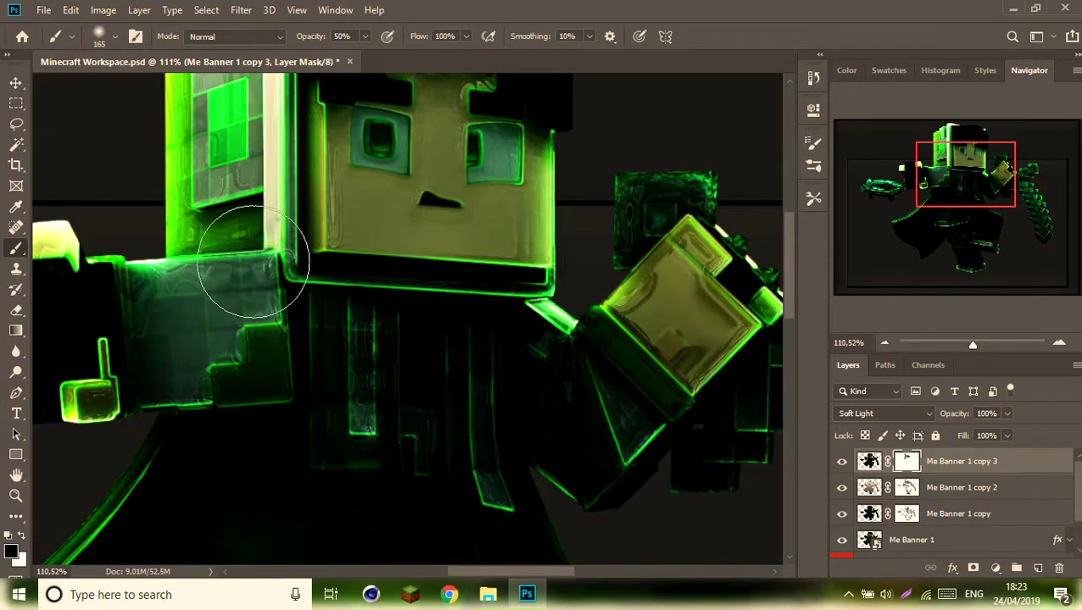
drag(563, 377, 281, 314)
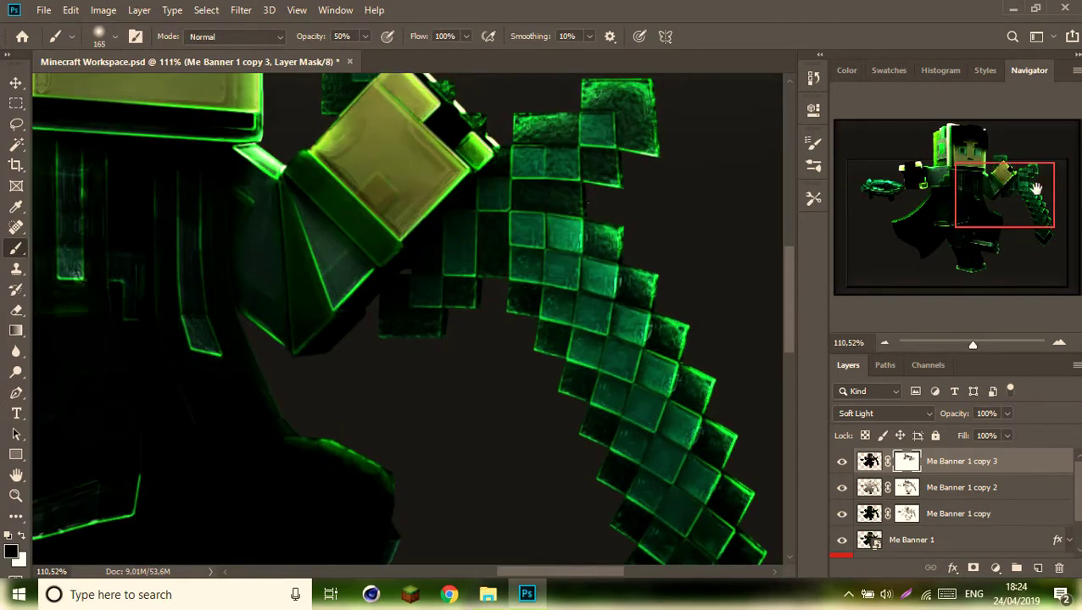
drag(1030, 119, 968, 237)
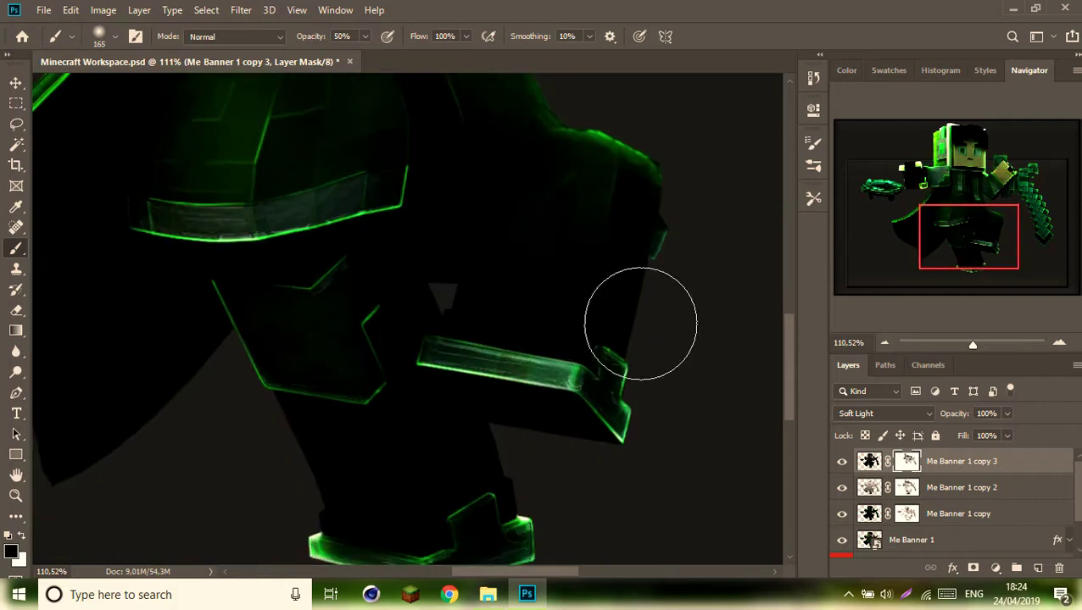
click(917, 205)
click(984, 146)
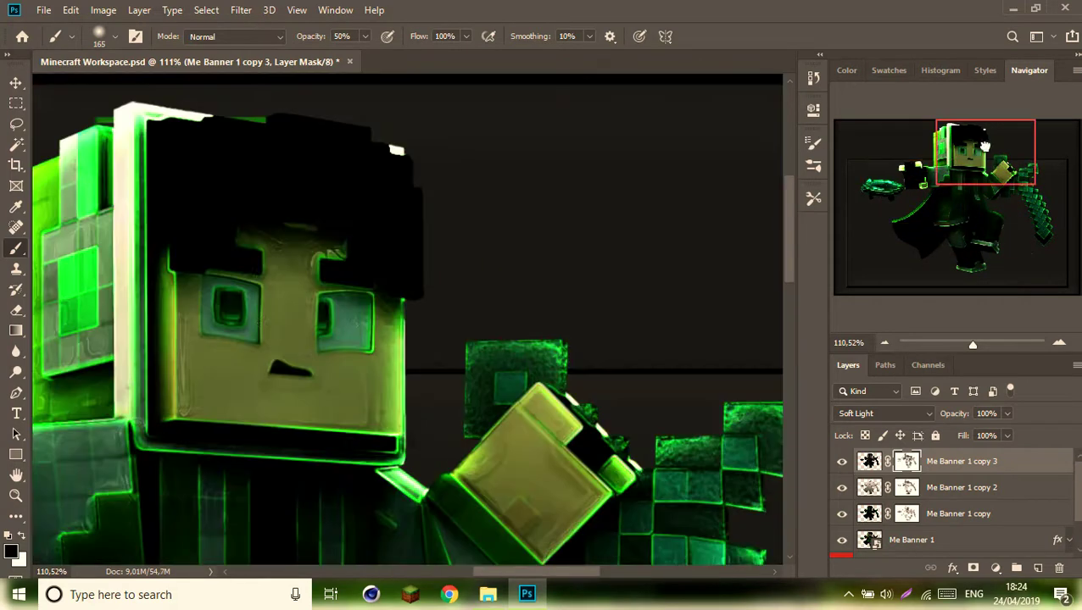
drag(972, 344, 962, 347)
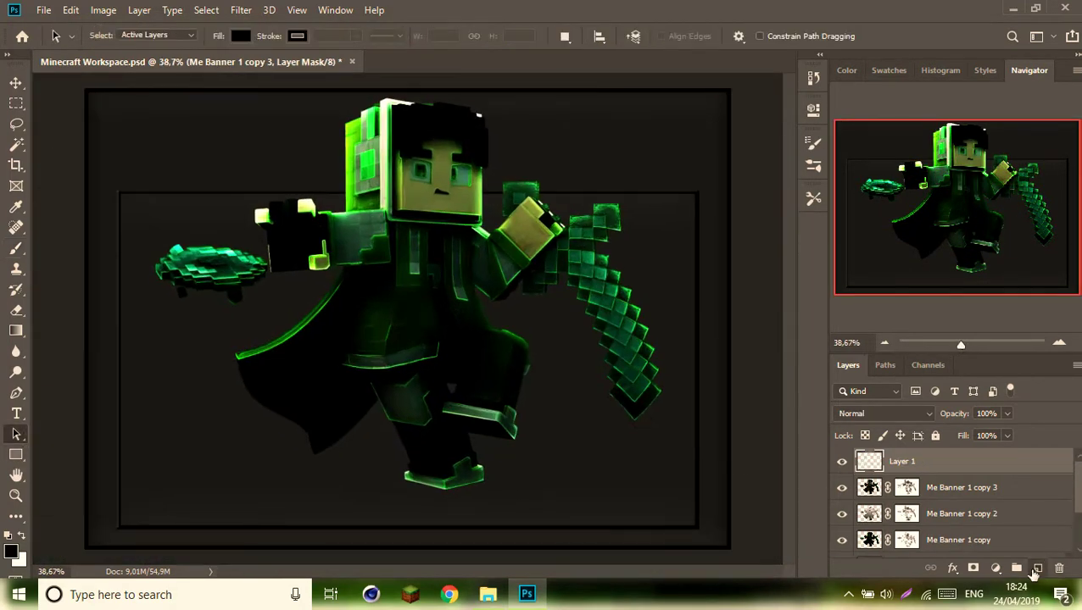
Pick a green foreground colour and paint soft swirl strokes around the disc on Layer 1
key(b)
right_click(435, 312)
key(Escape)
click(11, 552)
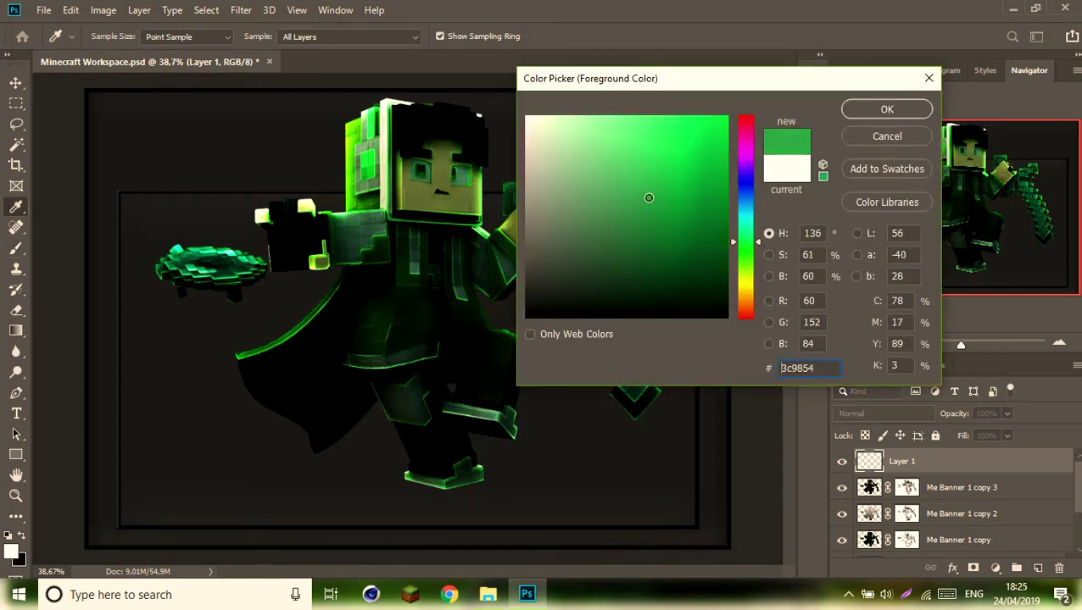
key(Return)
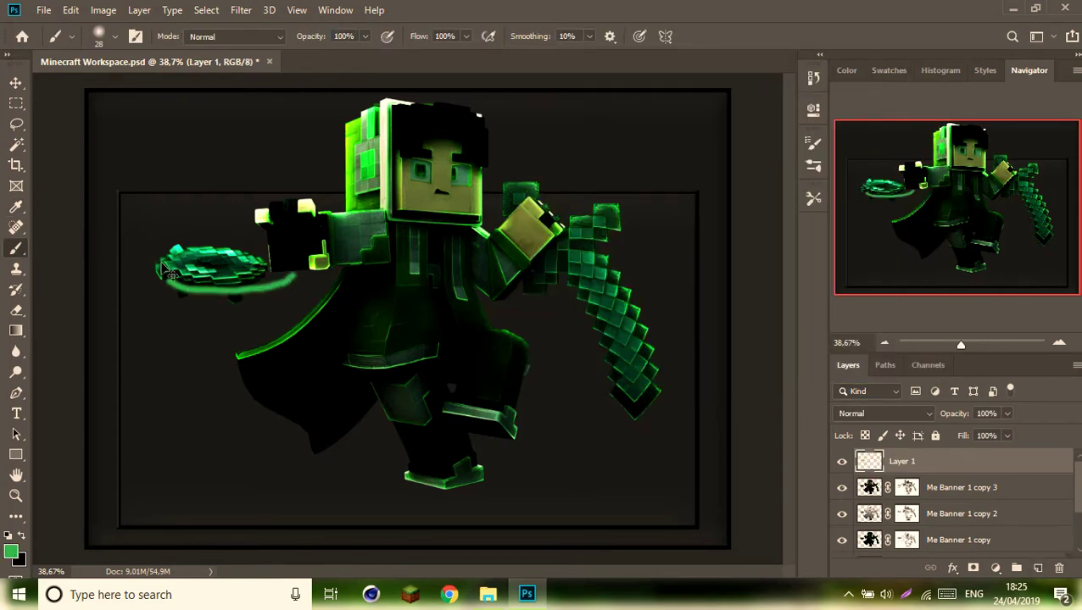
scroll(214, 316, up, 3)
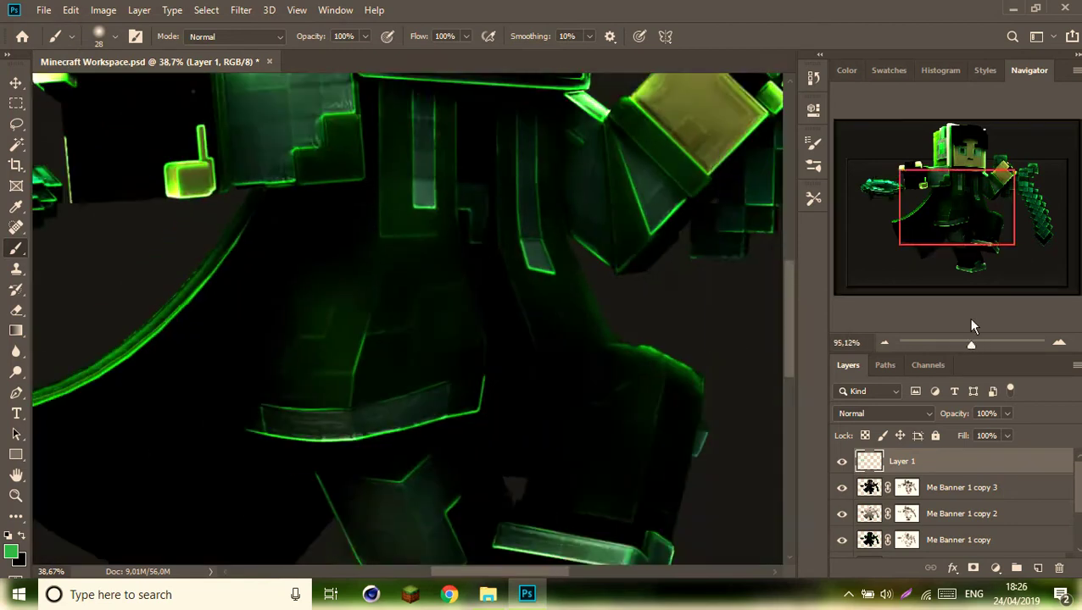
scroll(474, 334, up, 2)
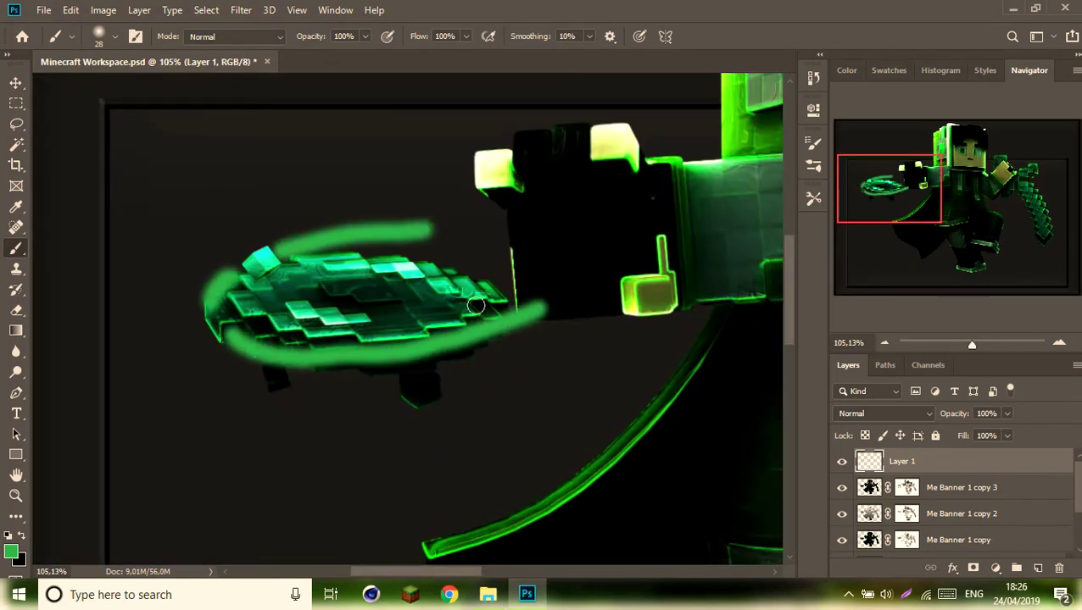
Smear the green strokes with Motion Blur and scale the swirl slightly smaller
click(241, 9)
click(458, 237)
key(Return)
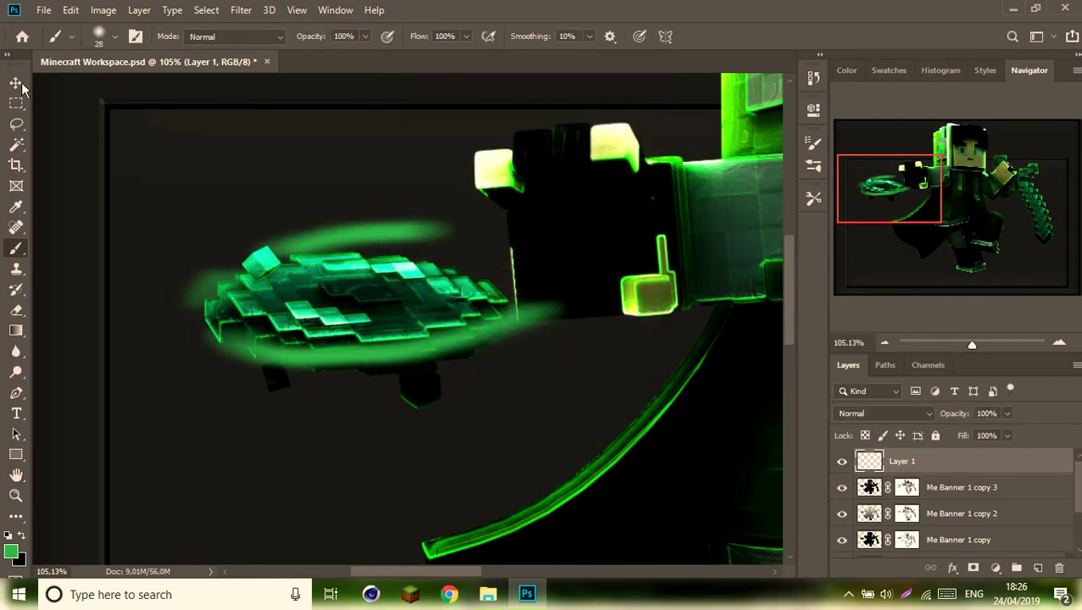
drag(186, 384, 203, 381)
Warp the swirl's bottom edge and Liquify it into tapered streaks from disc toward hand
drag(470, 353, 331, 234)
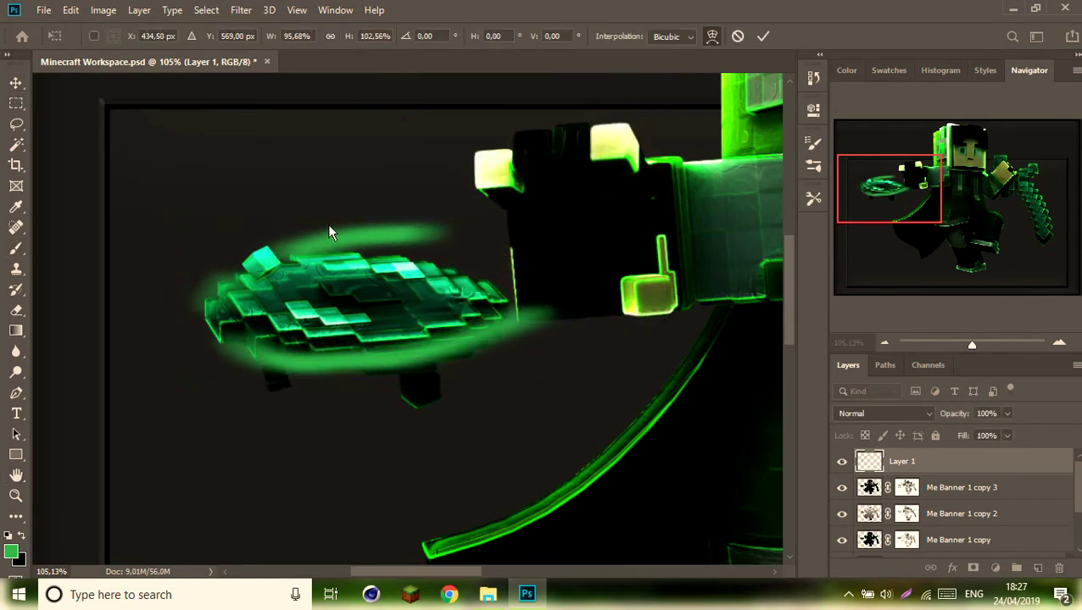
drag(392, 341, 222, 351)
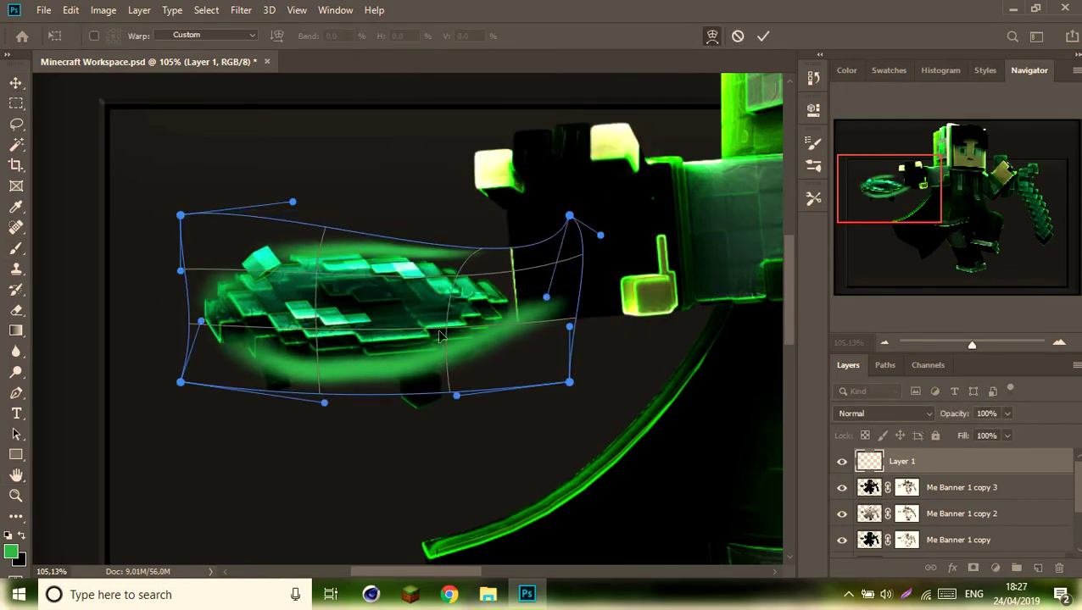
click(241, 9)
click(291, 147)
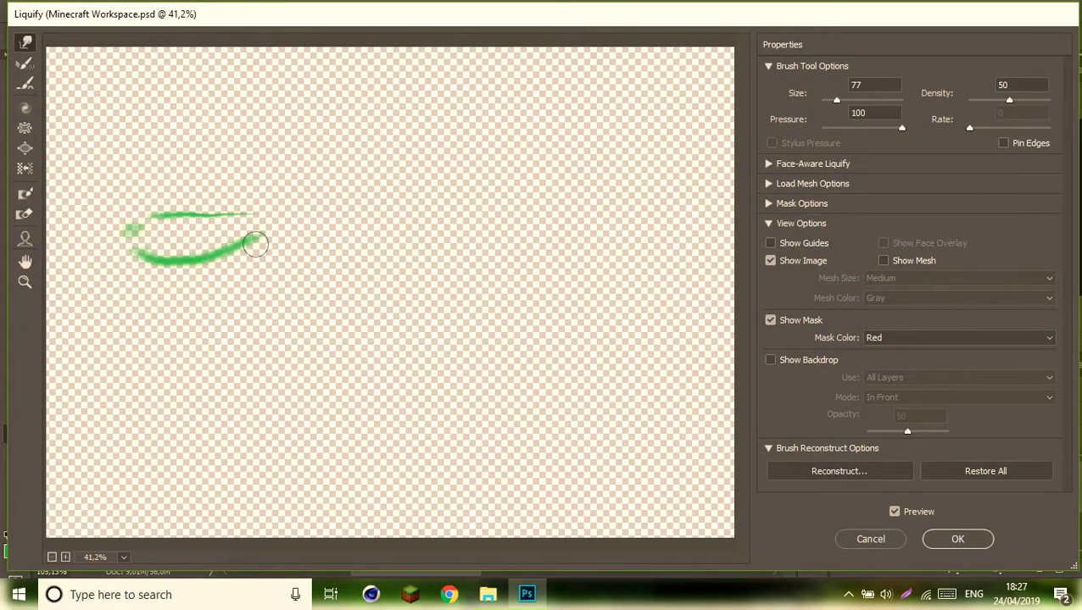
click(957, 539)
click(885, 414)
key(Escape)
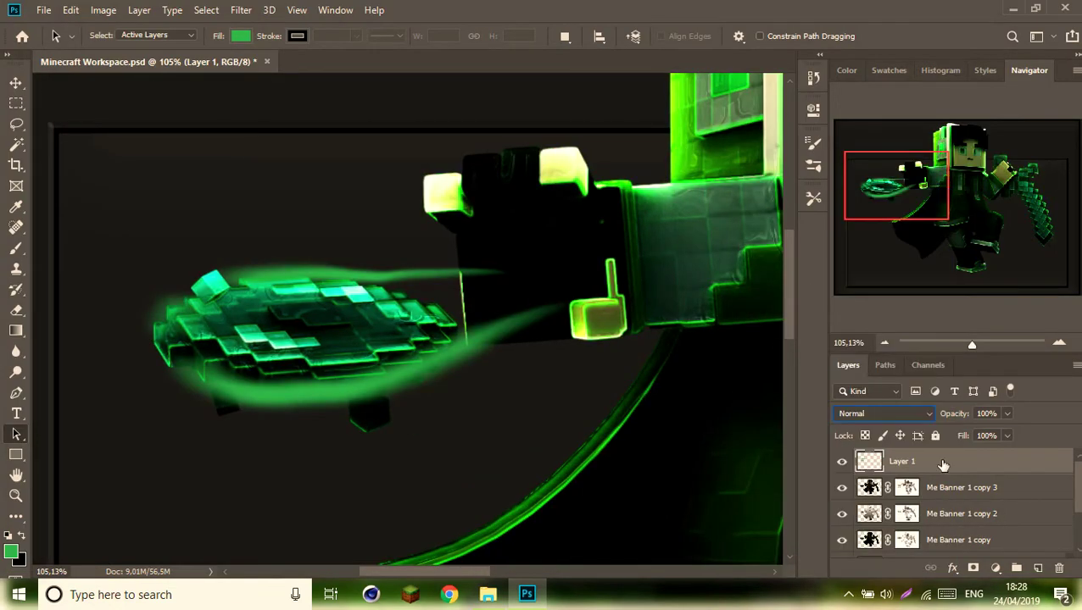
Paint white sparkle dots on a new layer and add a Soft Light highlight Layer 4
key(d)
key(x)
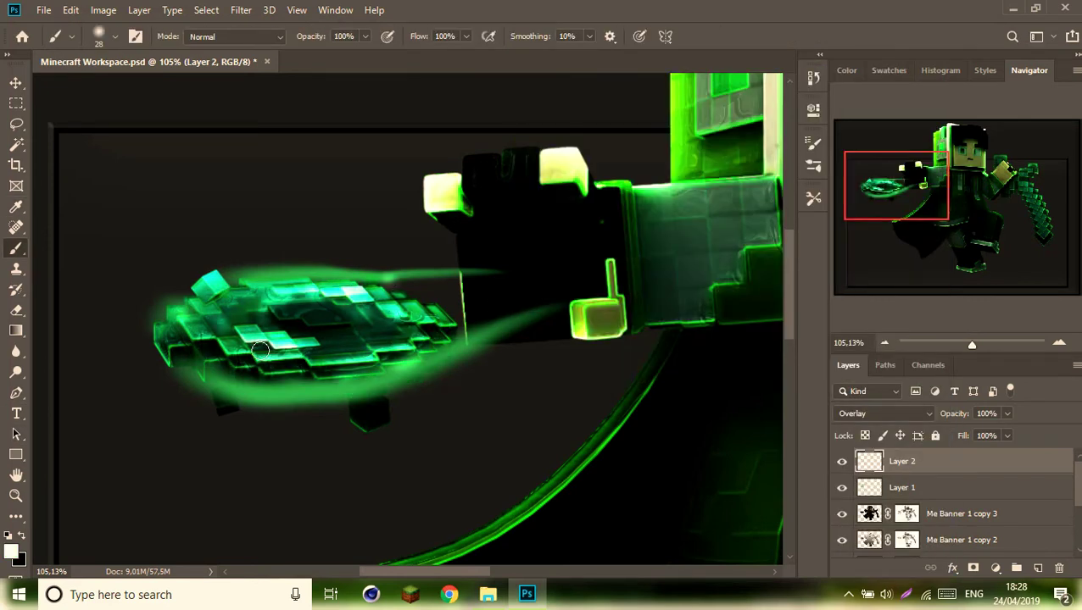
click(1035, 566)
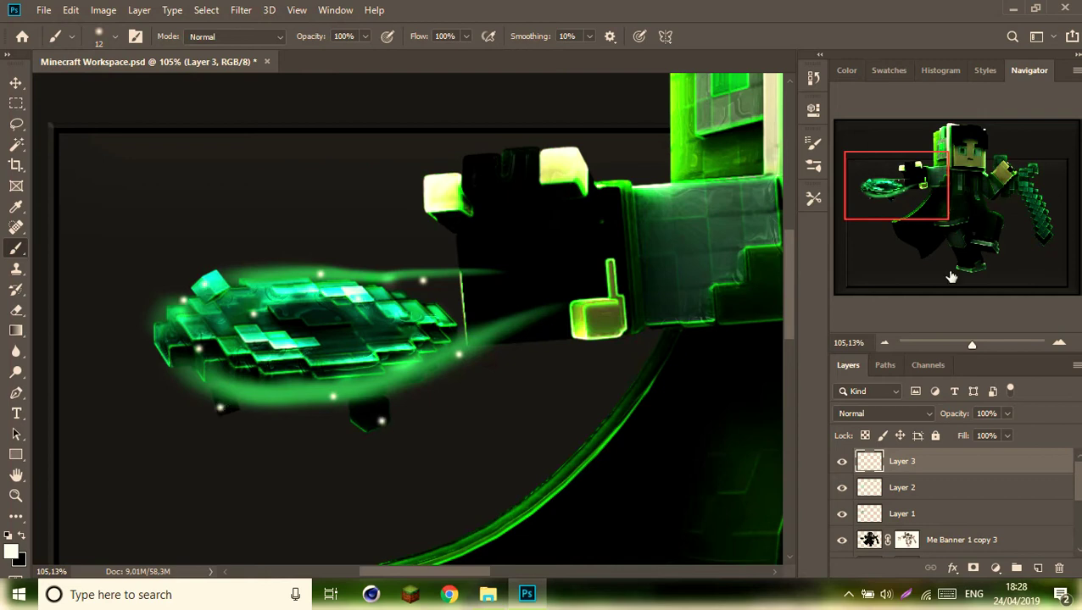
drag(893, 203, 907, 221)
key(ctrl+shift+alt+n)
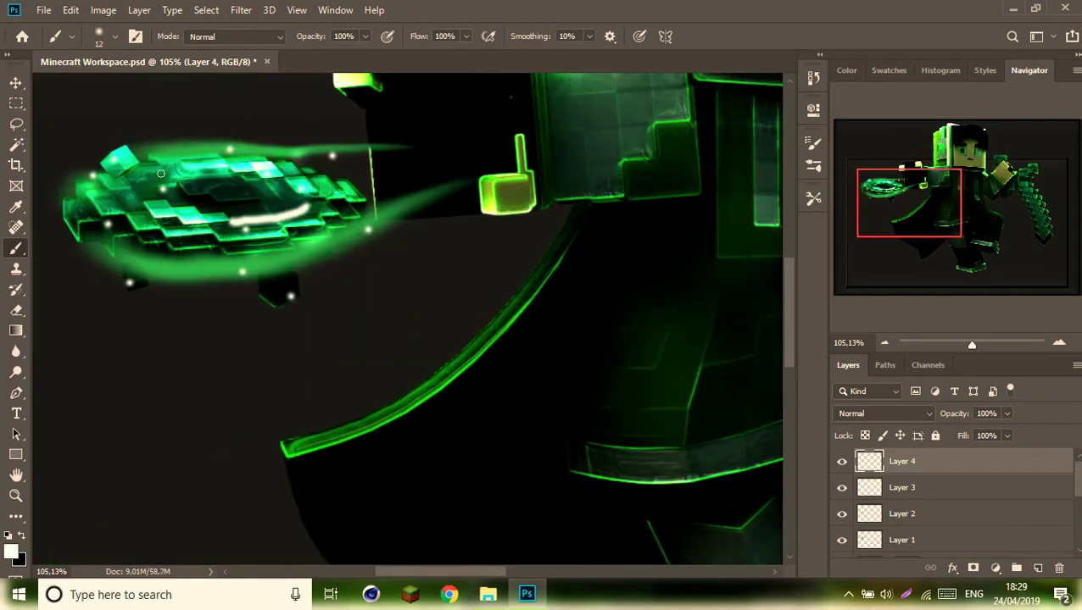
click(856, 414)
click(852, 386)
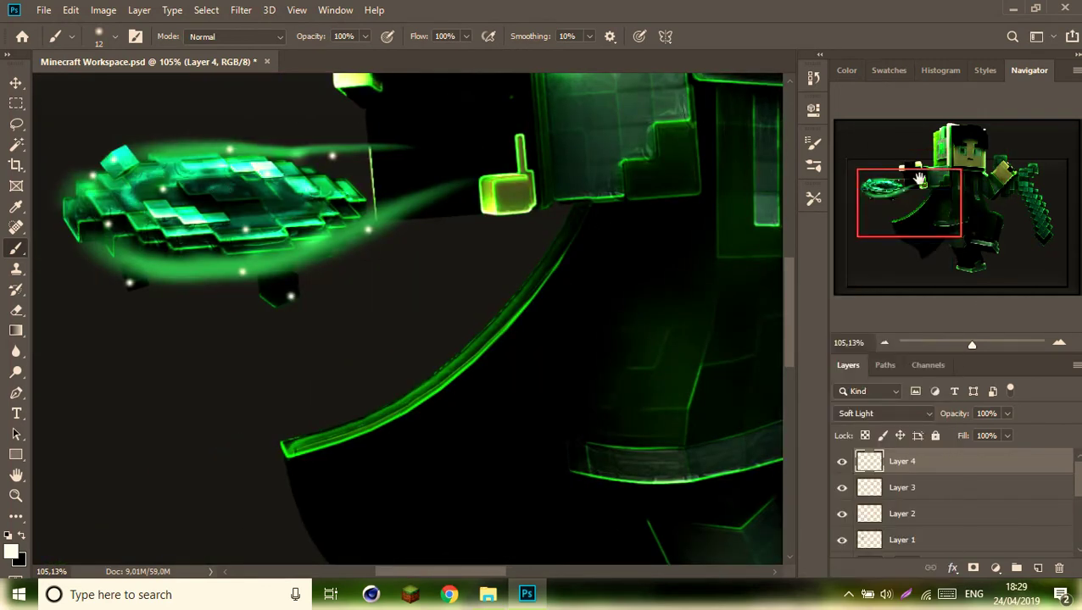
Within the character selection, paint Overlay white highlights on the pickaxe and orb on Layer 5
drag(909, 203, 975, 203)
right_click(870, 513)
click(886, 212)
right_click(450, 237)
key(ctrl+shift+alt+n)
drag(471, 220, 437, 373)
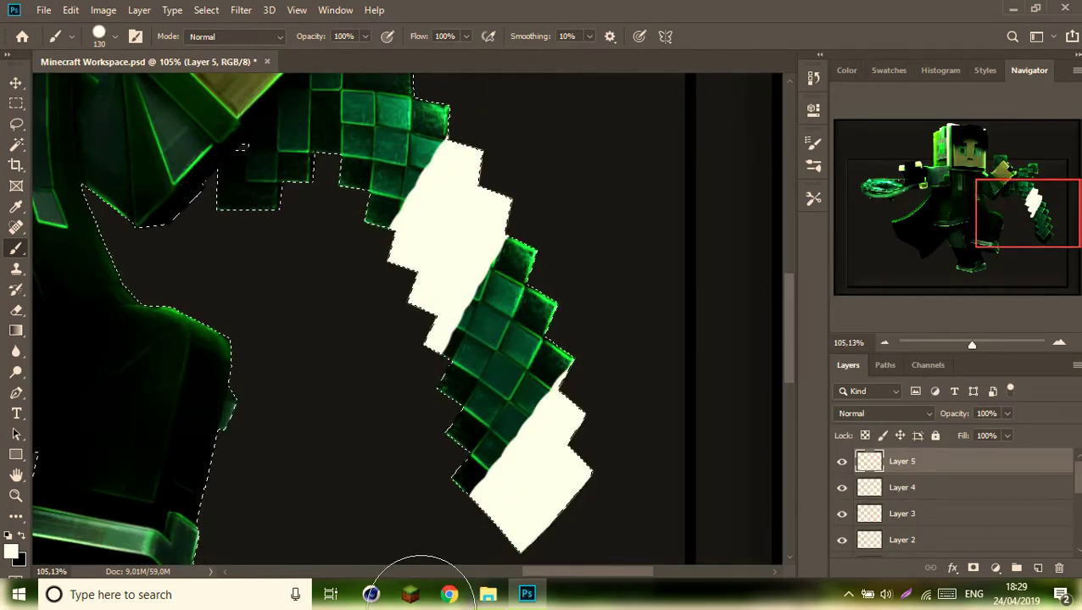
click(881, 414)
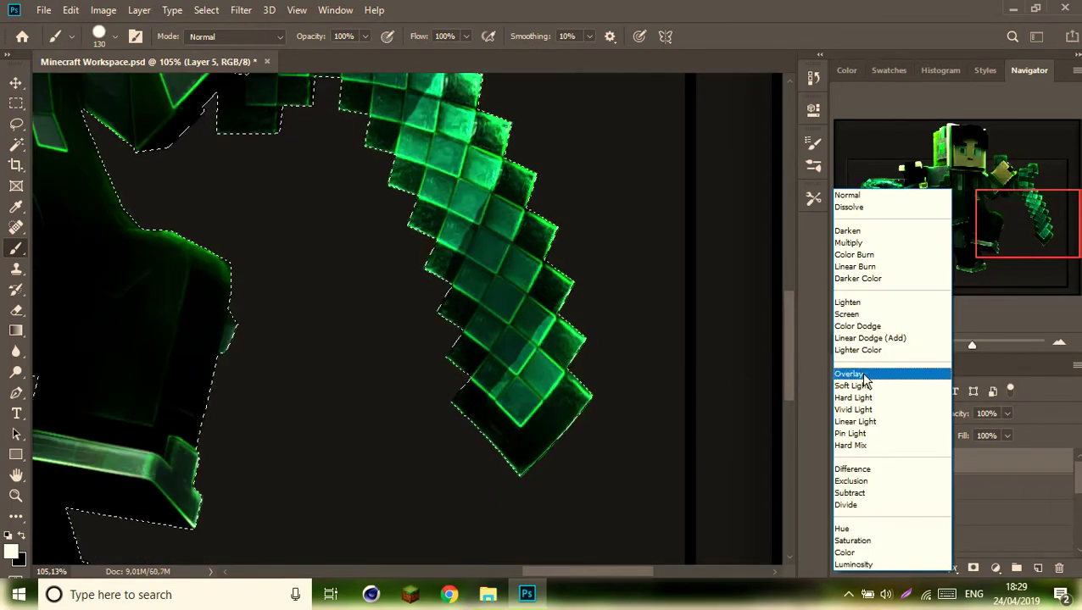
click(860, 375)
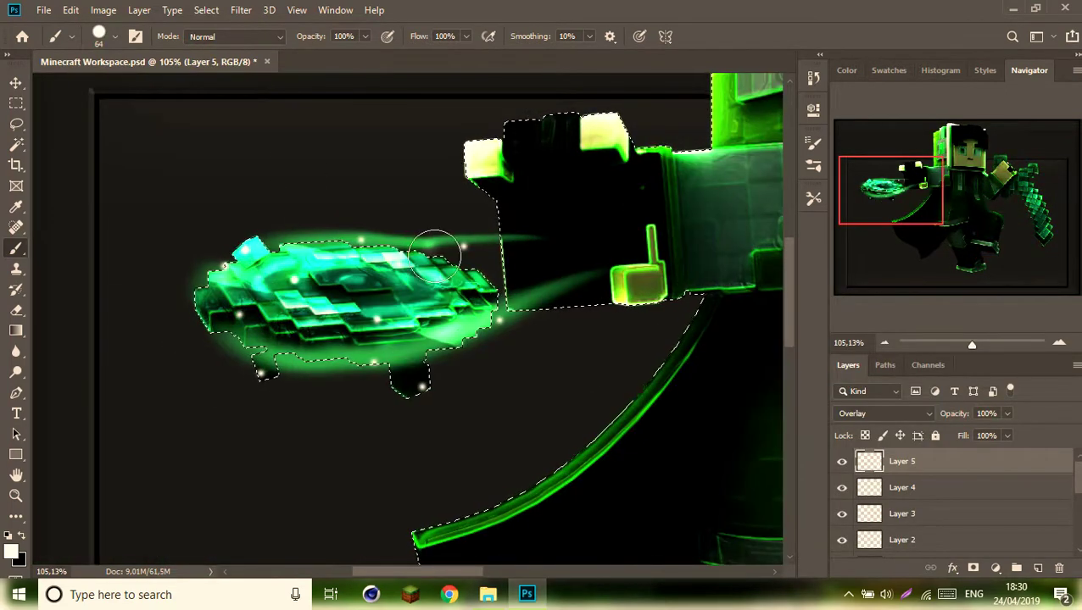
drag(435, 254, 450, 246)
key(ctrl+d)
On a new layer, dab white glints into both eyes with a size 10 brush
drag(890, 191, 960, 172)
key(ctrl+shift+alt+n)
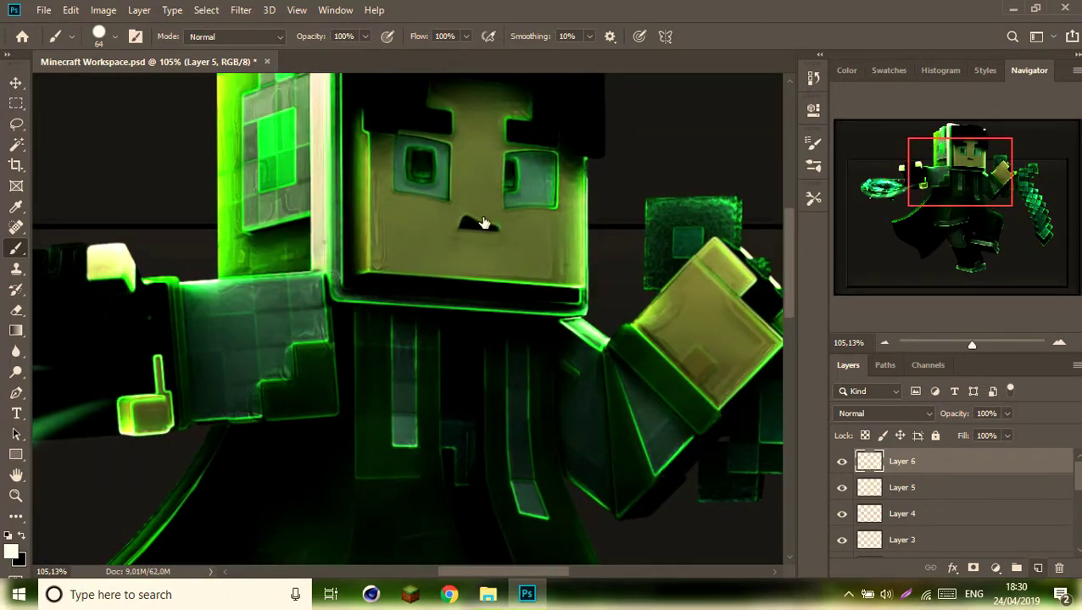
right_click(483, 223)
text(0)
key(Return)
scroll(737, 280, up, 5)
drag(593, 339, 303, 271)
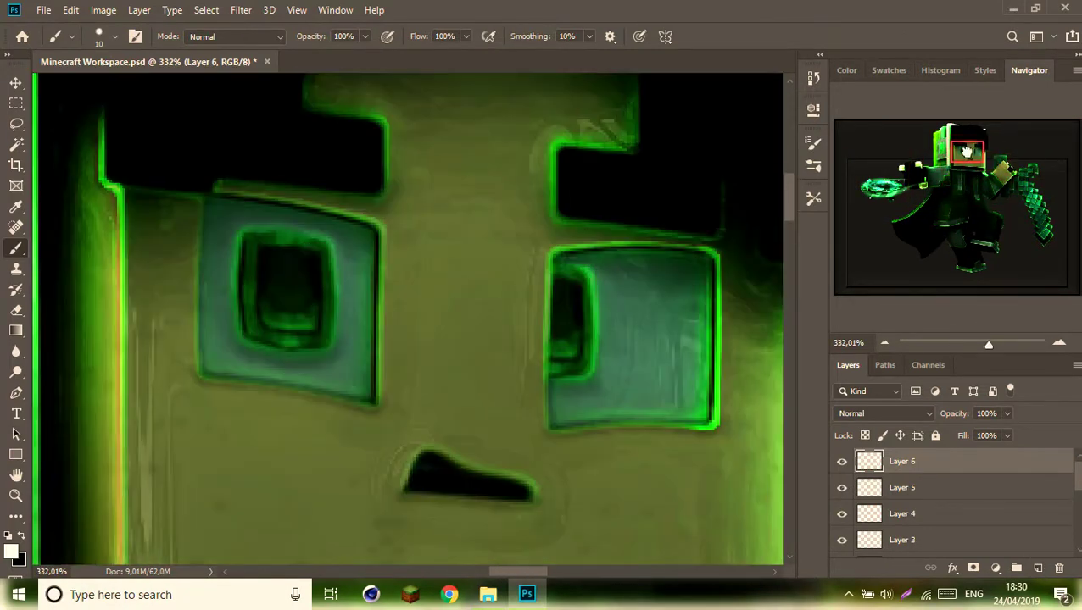
click(303, 271)
click(569, 303)
Shrink the brush to size 5 and zoom out to view the whole banner
right_click(636, 315)
text(5)
key(Return)
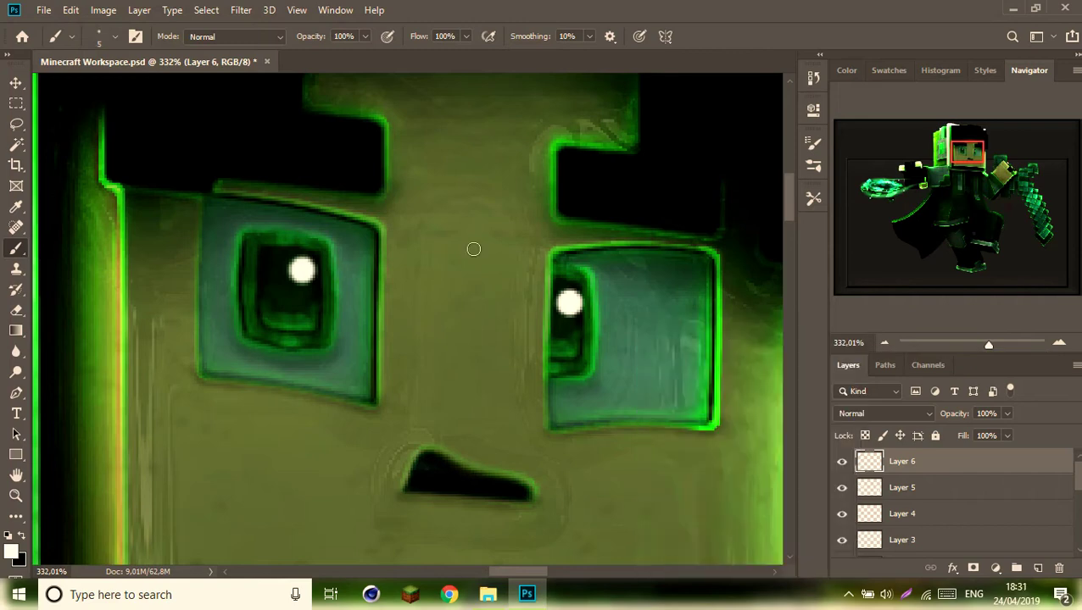
drag(978, 347, 959, 344)
click(16, 393)
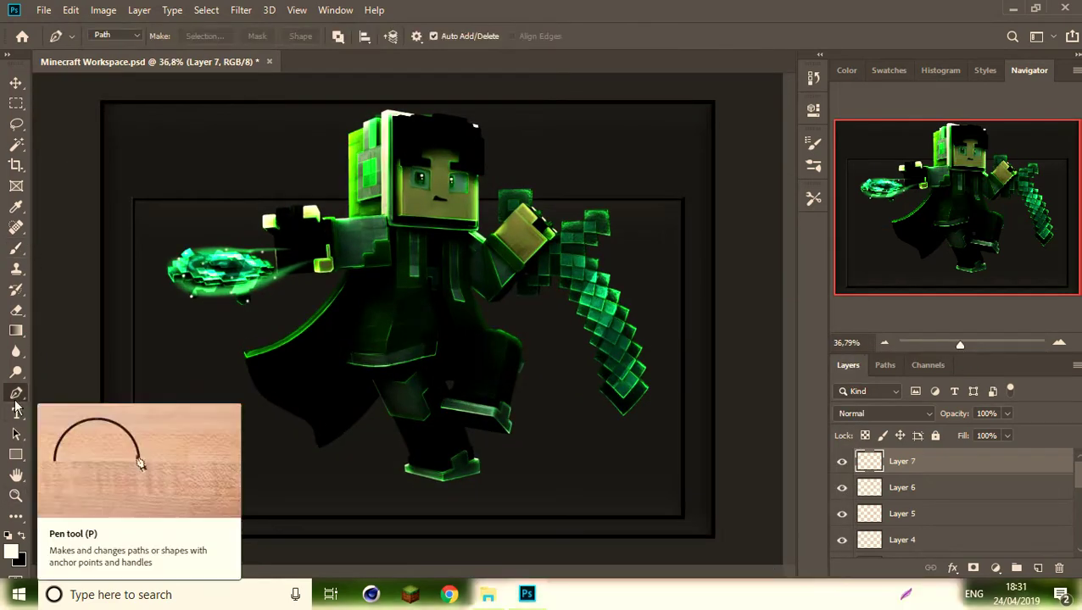
Stroke the traced path along the character's face edge with the brush
drag(960, 345, 983, 344)
click(958, 238)
drag(958, 238, 949, 161)
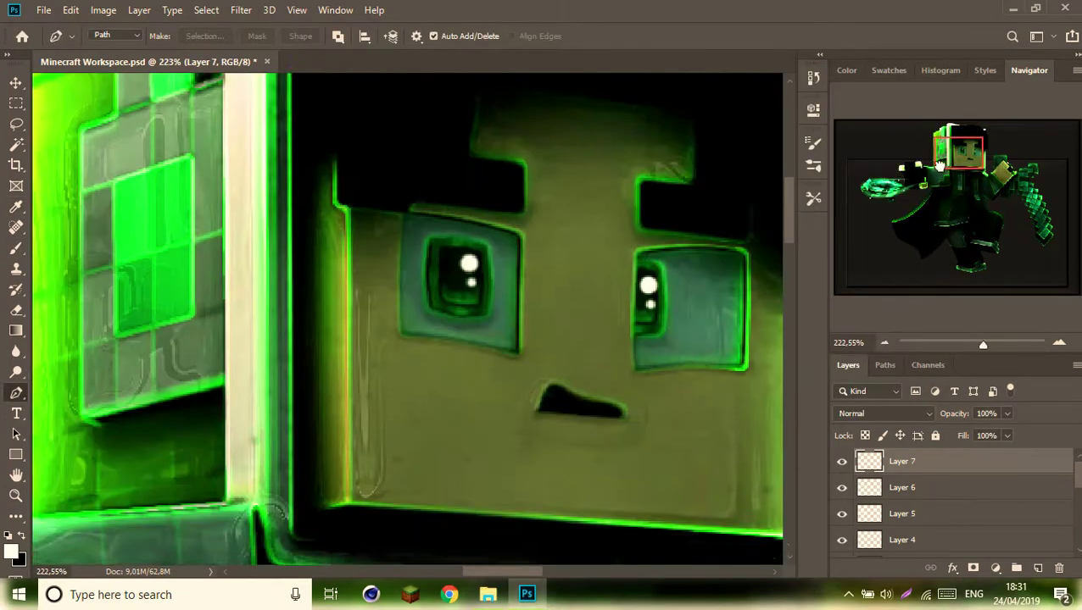
right_click(646, 222)
click(688, 337)
click(641, 180)
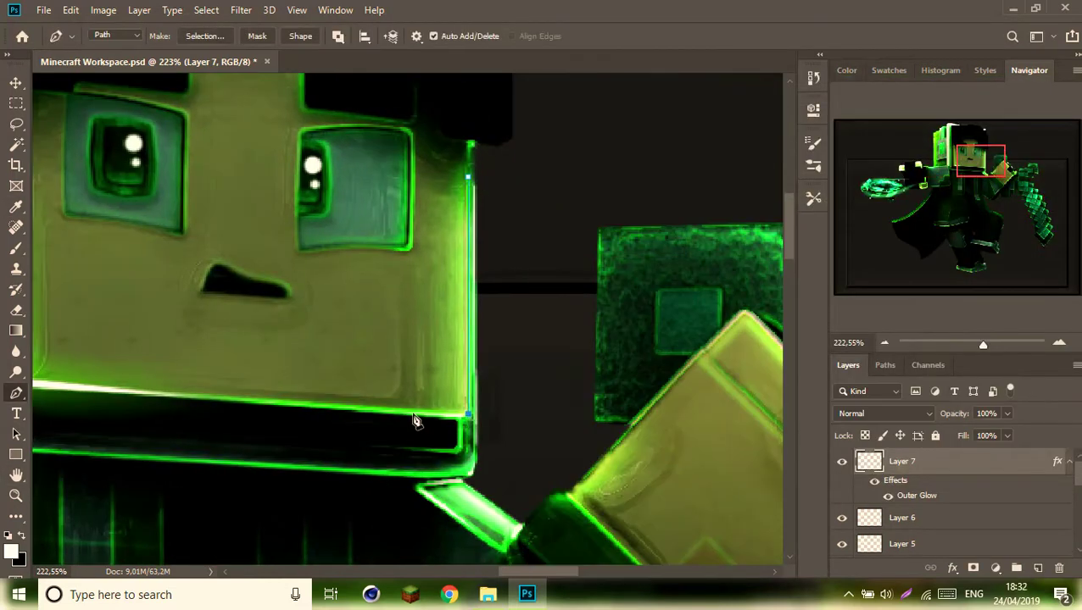
Stroke traced paths along the hair edge with the brush
right_click(634, 213)
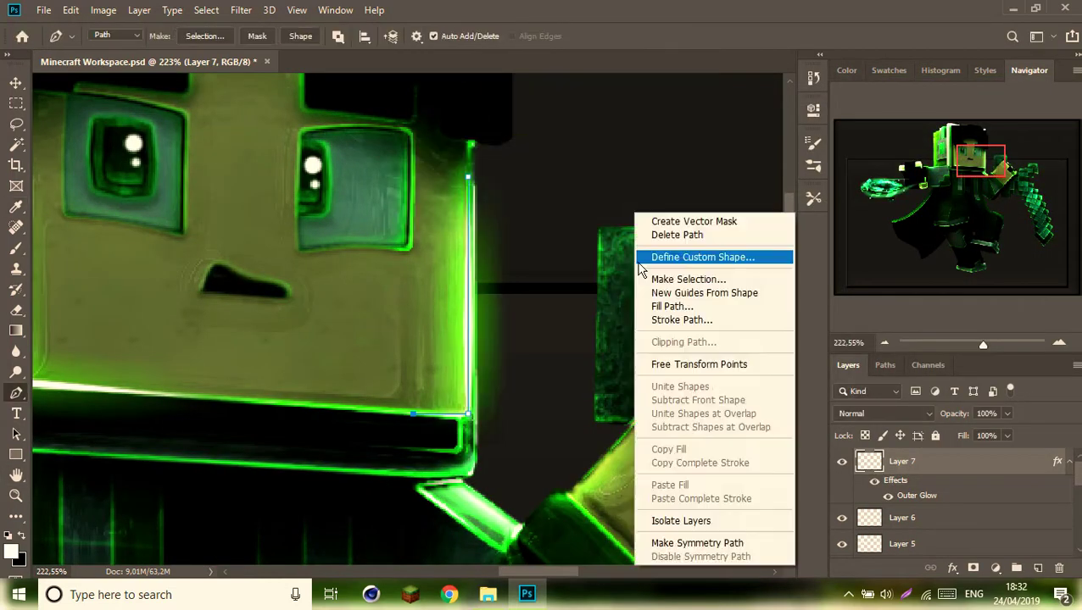
drag(980, 162, 936, 147)
right_click(500, 263)
click(563, 337)
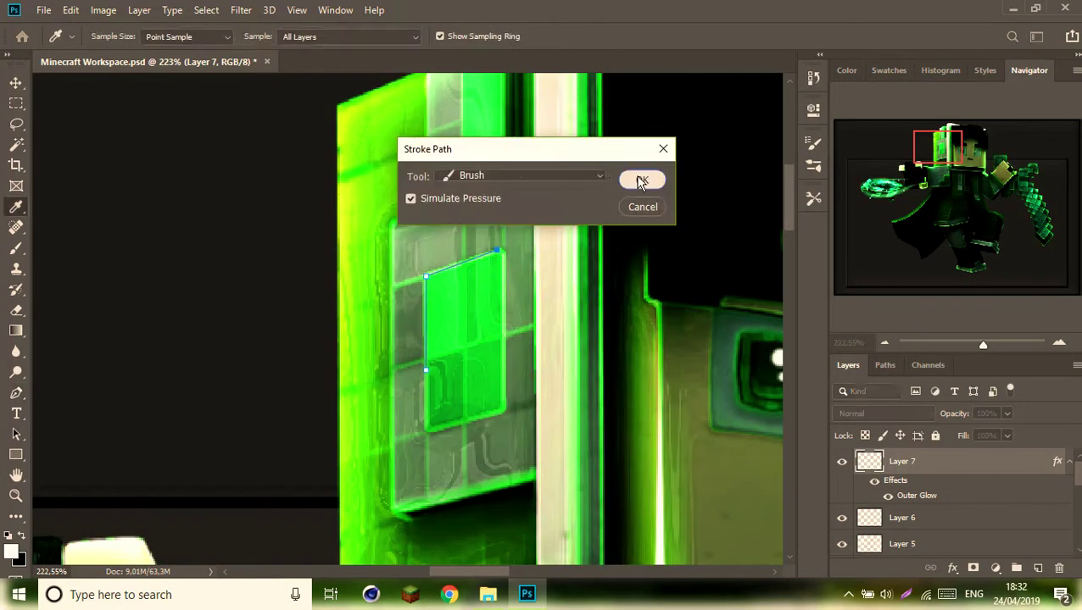
click(641, 180)
click(641, 181)
Trace and stroke further rim paths down the character's head and side
key(p)
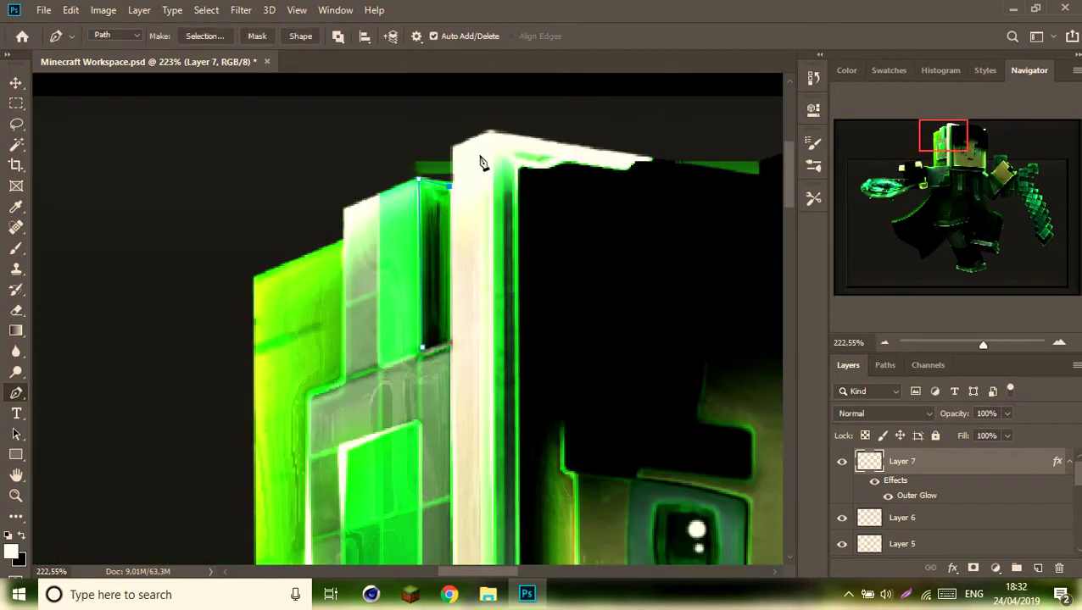
right_click(534, 219)
click(574, 331)
click(1024, 193)
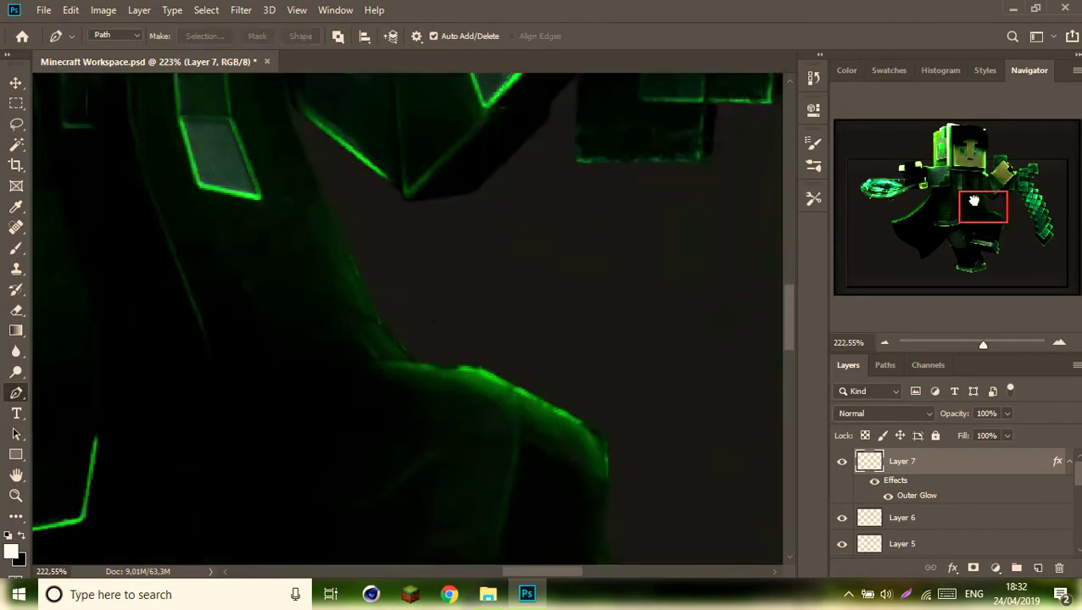
right_click(595, 488)
click(657, 333)
scroll(623, 258, down, 1)
scroll(598, 339, down, 1)
right_click(658, 544)
click(754, 127)
Trace and stroke rim paths along the lower arm
drag(1025, 210, 1037, 237)
click(339, 302)
right_click(347, 306)
click(348, 305)
click(637, 289)
right_click(640, 295)
click(746, 341)
scroll(213, 251, down, 3)
right_click(688, 224)
click(703, 249)
Stroke the traced rim path along the character's foot
drag(968, 271, 978, 240)
right_click(732, 35)
key(Escape)
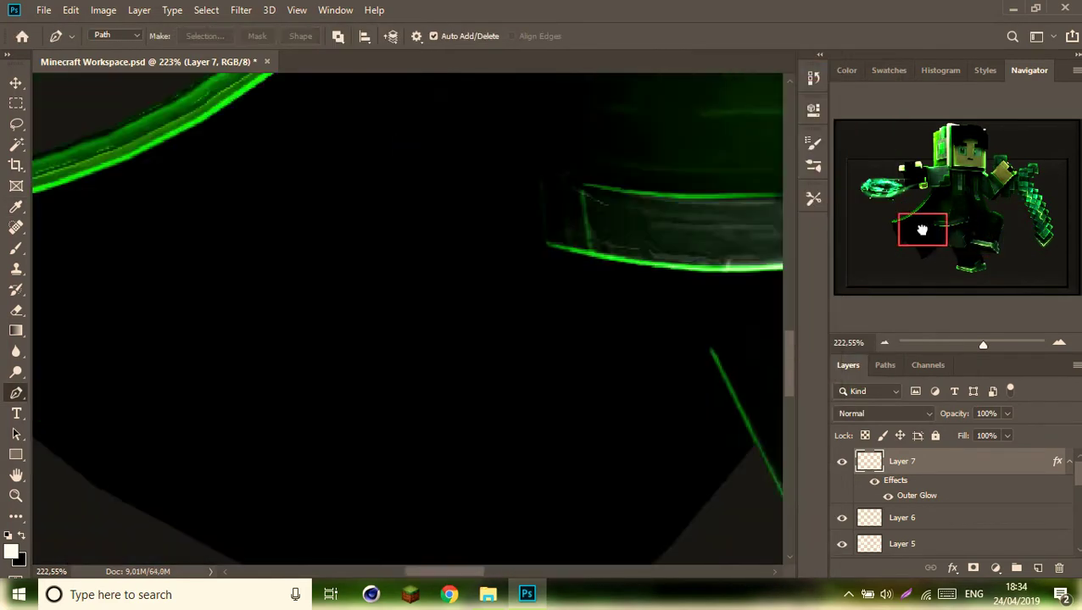
click(640, 179)
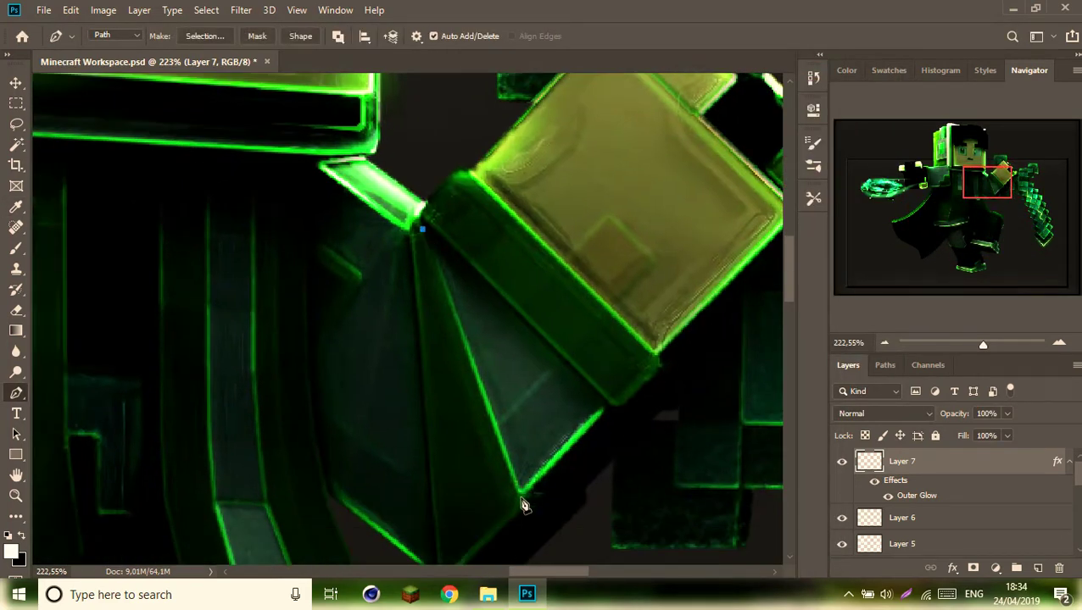
Load the character as a selection and add new Layer 8 for coat colour
mouse_move(986, 182)
mouse_down()
mouse_move(846, 242)
mouse_move(931, 186)
mouse_up()
right_click(539, 224)
click(611, 247)
drag(982, 343, 957, 343)
click(1038, 568)
click(16, 248)
right_click(133, 366)
right_click(270, 307)
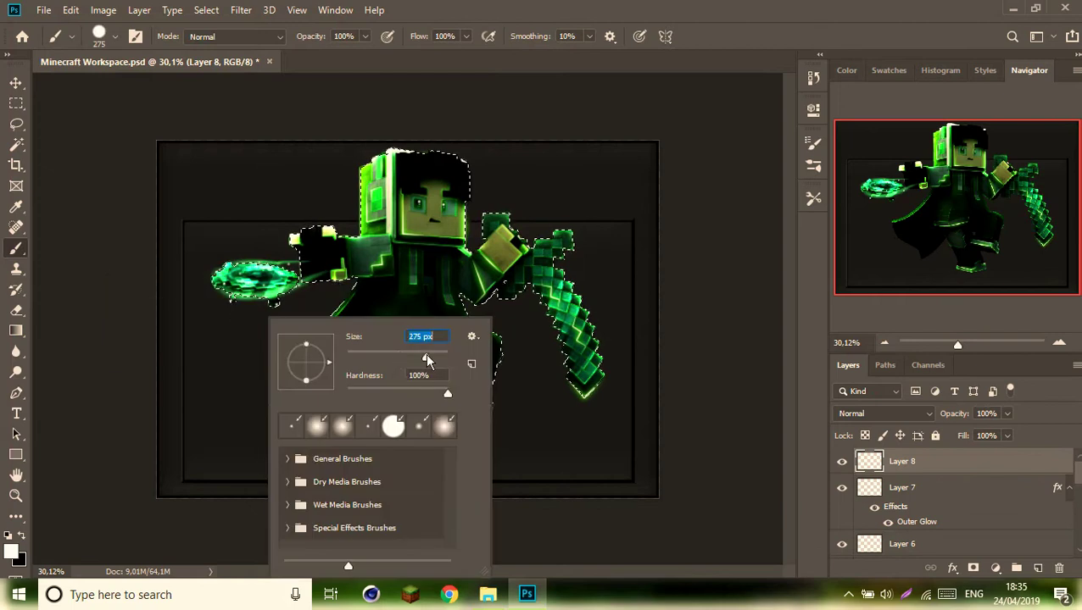
Paint bright green over the coat's lower left inside the selection
key(Escape)
click(11, 553)
key(Return)
drag(306, 364, 765, 417)
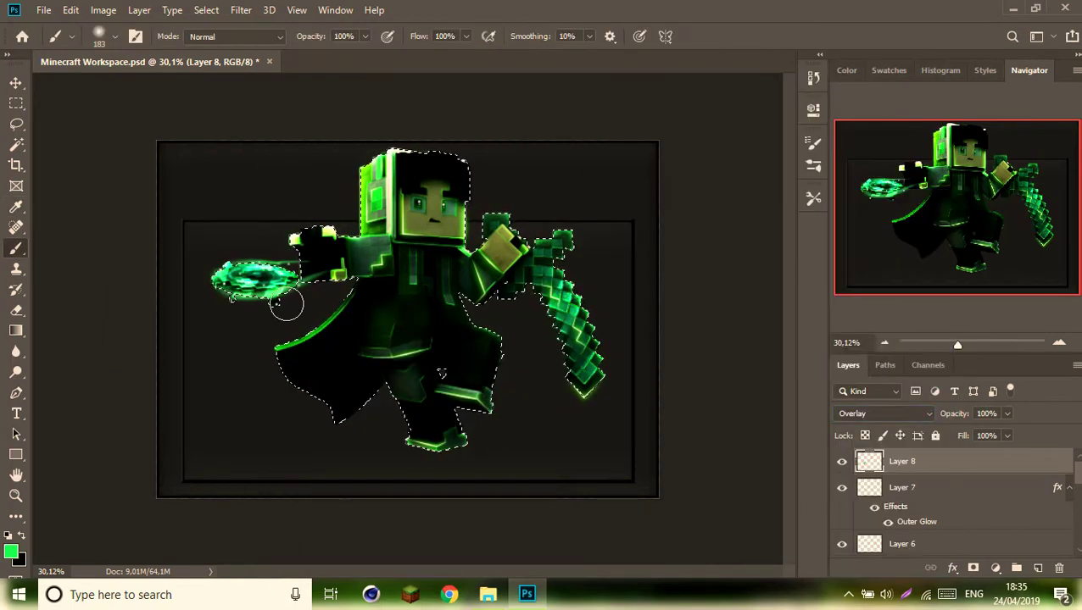
right_click(585, 321)
key(Escape)
Deselect, add Layer 9 for white sparkles, and give it an Outer Glow
key(ctrl+d)
key(ctrl+shift+alt+n)
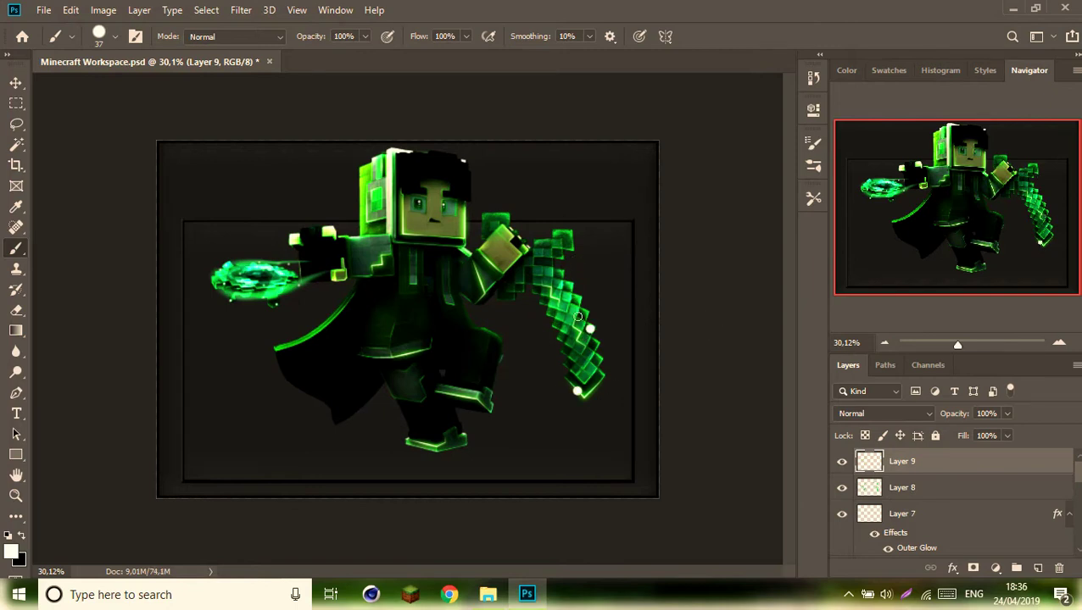
click(881, 412)
key(Escape)
double_click(975, 461)
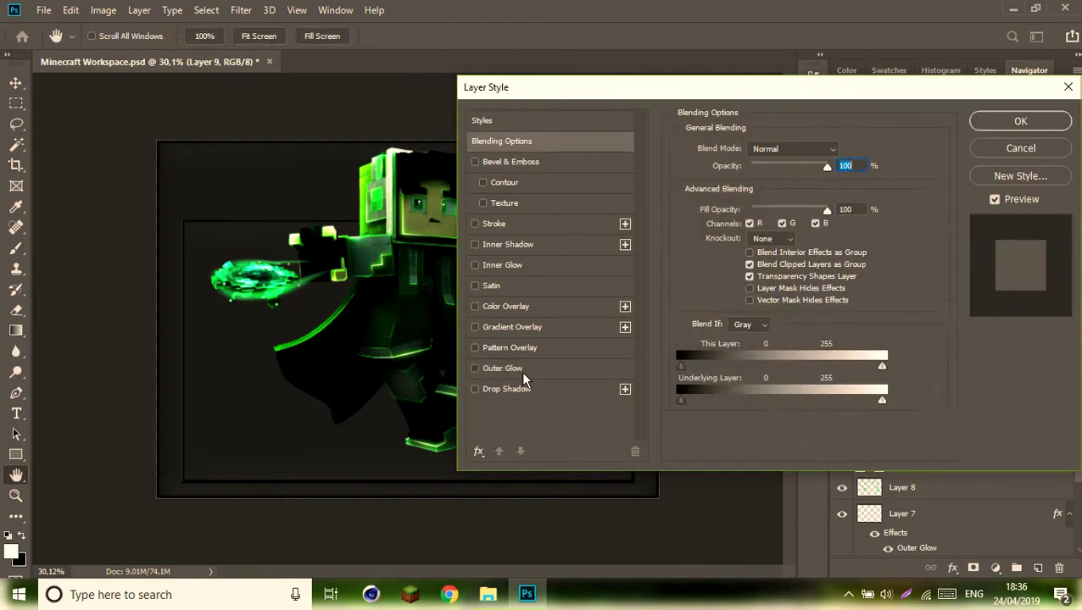
click(509, 369)
click(1014, 120)
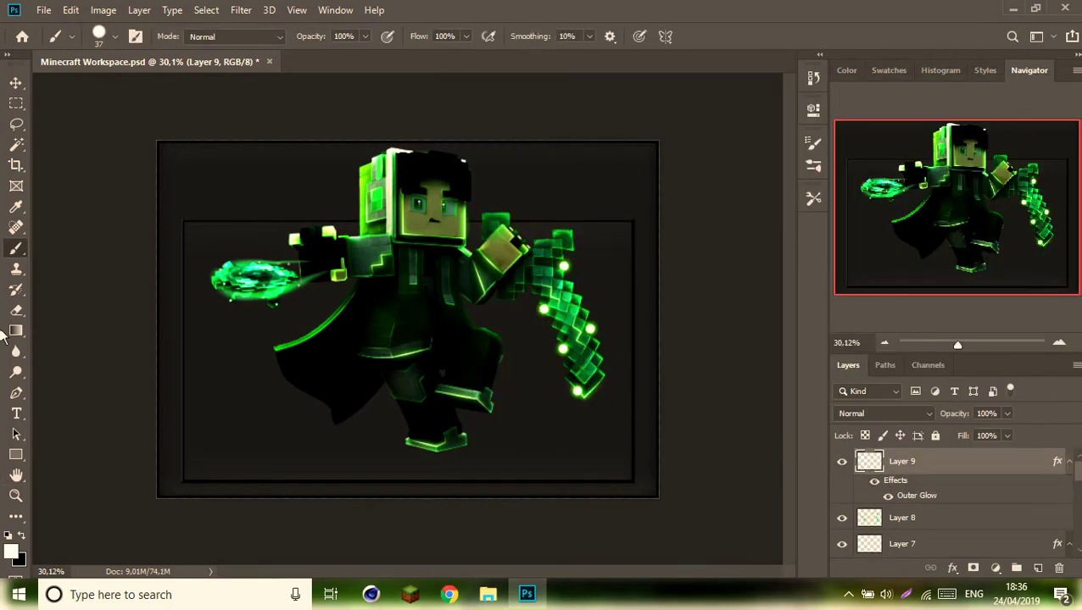
Select Layers 8 and 9 together for New Group from Layers
key(a)
scroll(975, 509, down, 5)
scroll(991, 508, up, 8)
shift+click(974, 517)
right_click(975, 518)
click(763, 121)
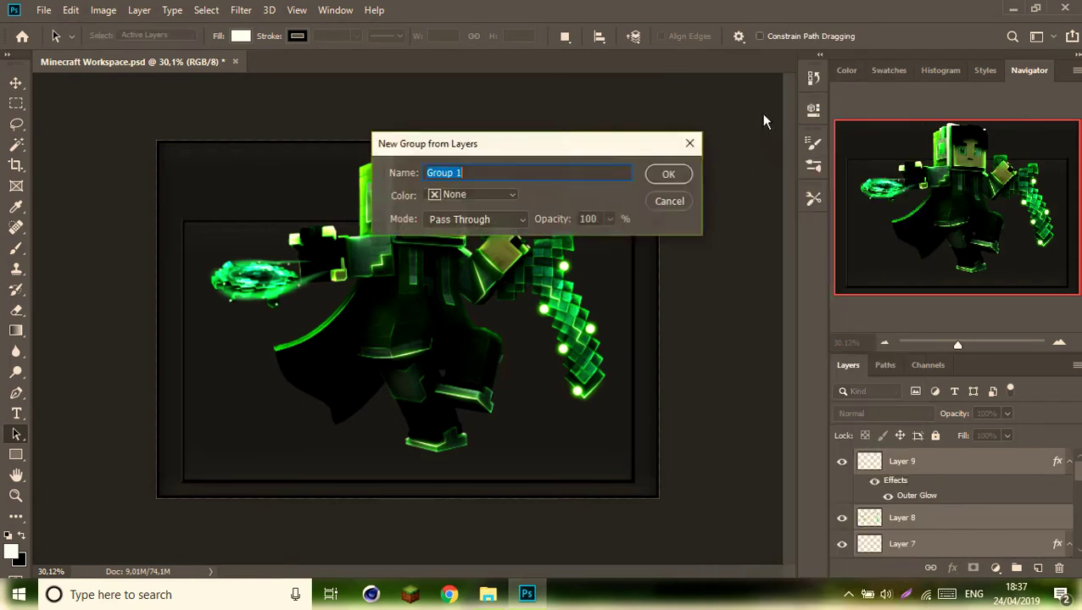
Create and hide the me1 group, then place the Me Banner 2 image
key(Return)
key(ctrl+comma)
click(488, 594)
drag(845, 309, 345, 333)
key(Return)
drag(957, 344, 983, 344)
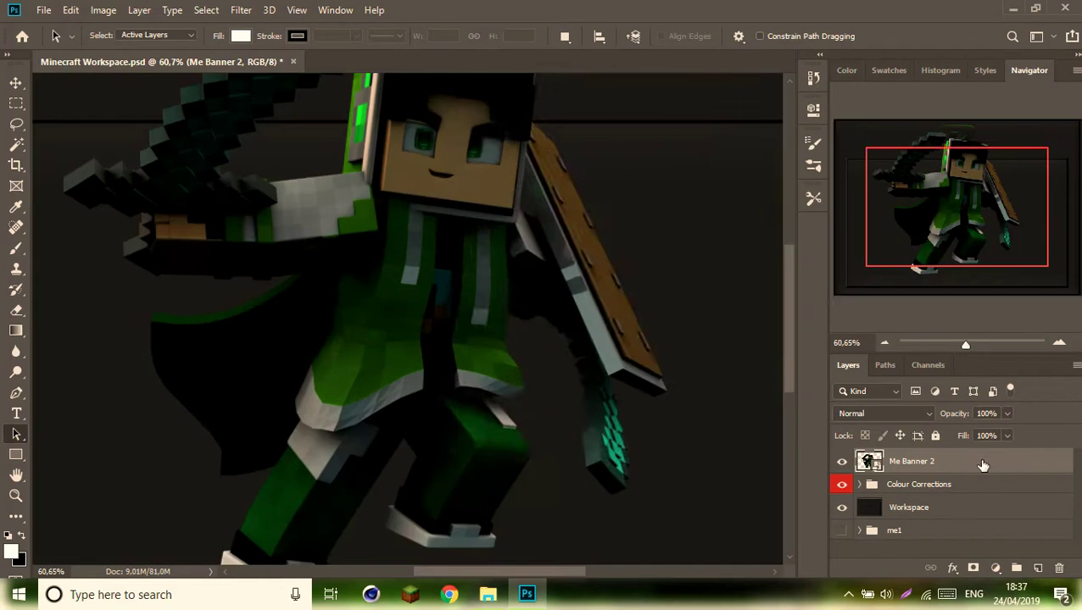
Give Me Banner 2 green Inner Glow and Color Overlay layer styles
double_click(926, 495)
click(512, 265)
click(505, 306)
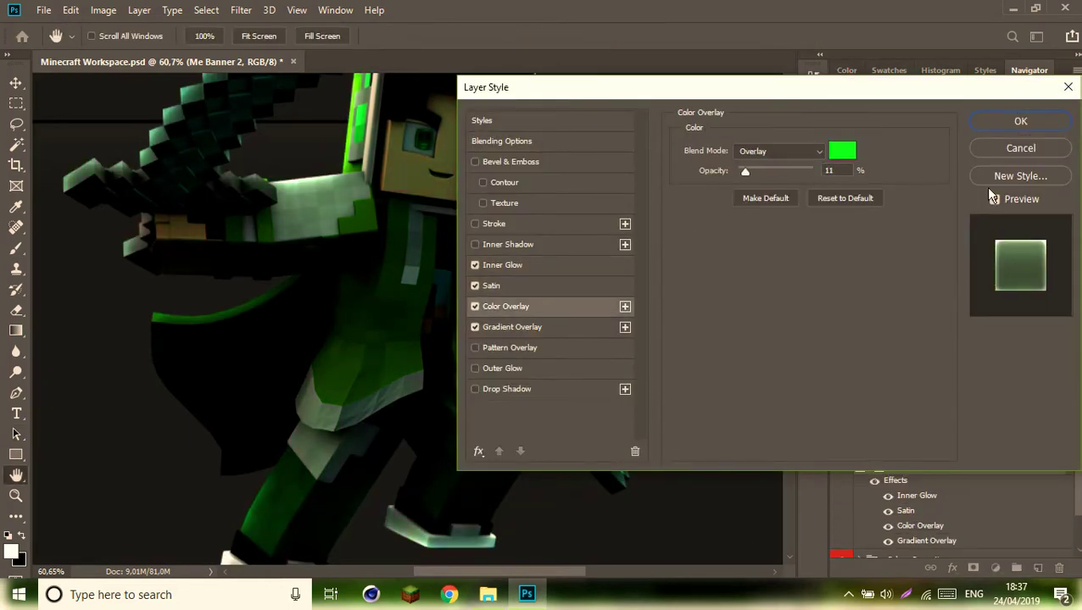
click(1020, 121)
Duplicate the character layer and apply the Glowing Edges filter to the copy
key(ctrl+j)
click(241, 9)
click(271, 64)
click(678, 415)
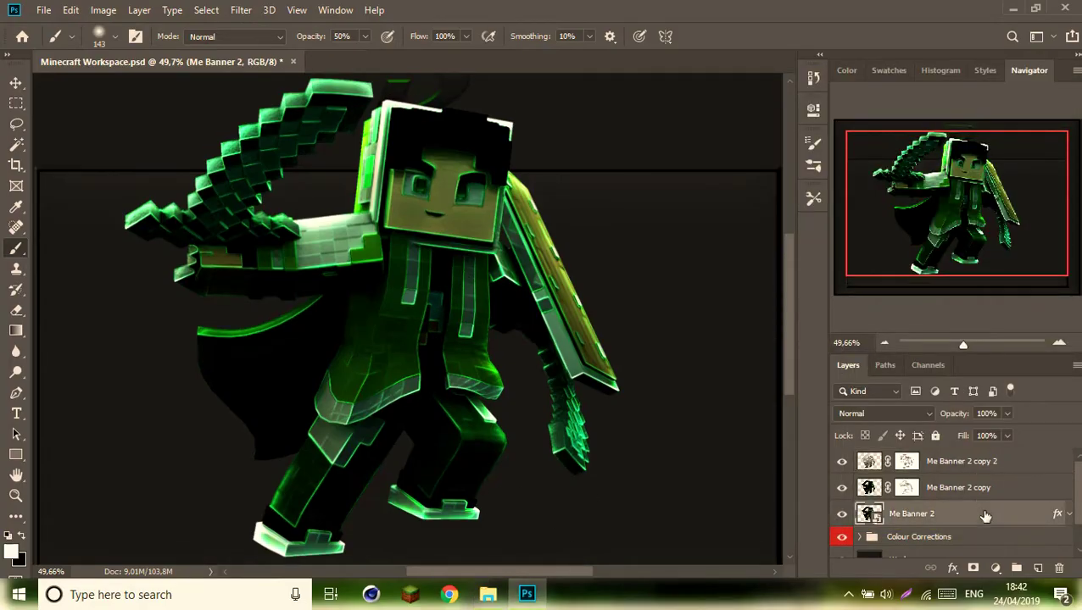
Duplicate again, apply High Pass, set Soft Light blending and add a layer mask
right_click(961, 461)
click(748, 49)
key(ctrl+f)
click(884, 413)
click(857, 386)
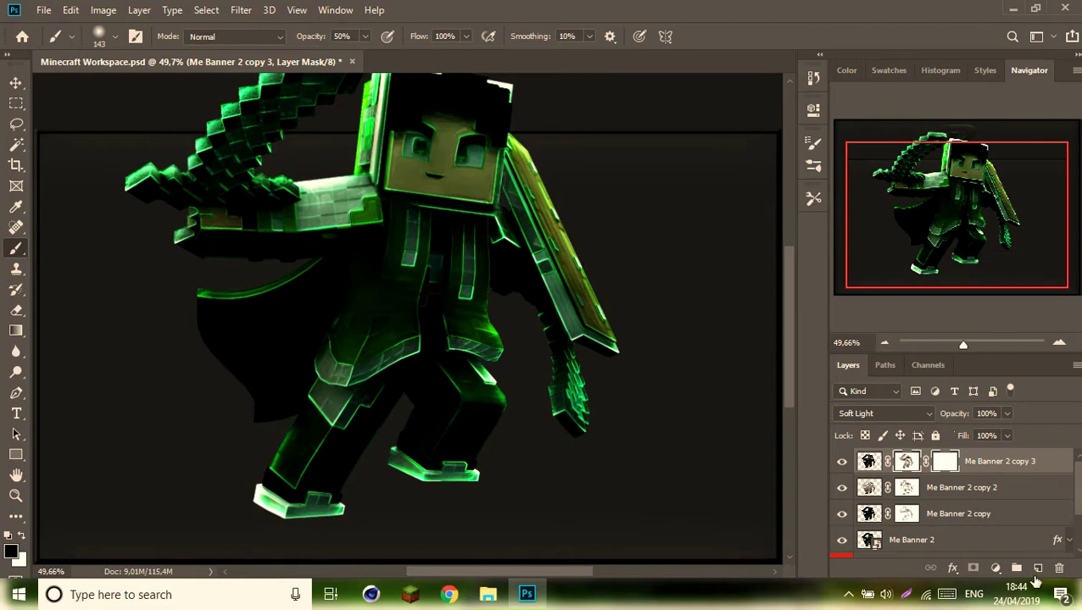
Paint a white highlight along the sword on Layer 10, set to Overlay
right_click(948, 462)
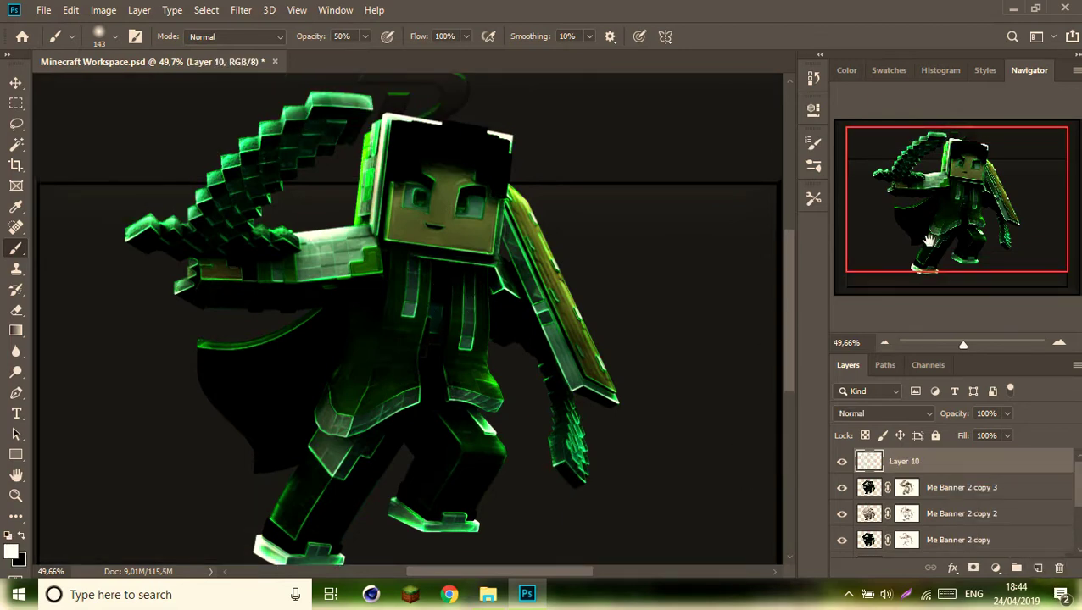
scroll(929, 240, up, 1)
ctrl+click(867, 487)
right_click(708, 318)
drag(564, 420, 612, 468)
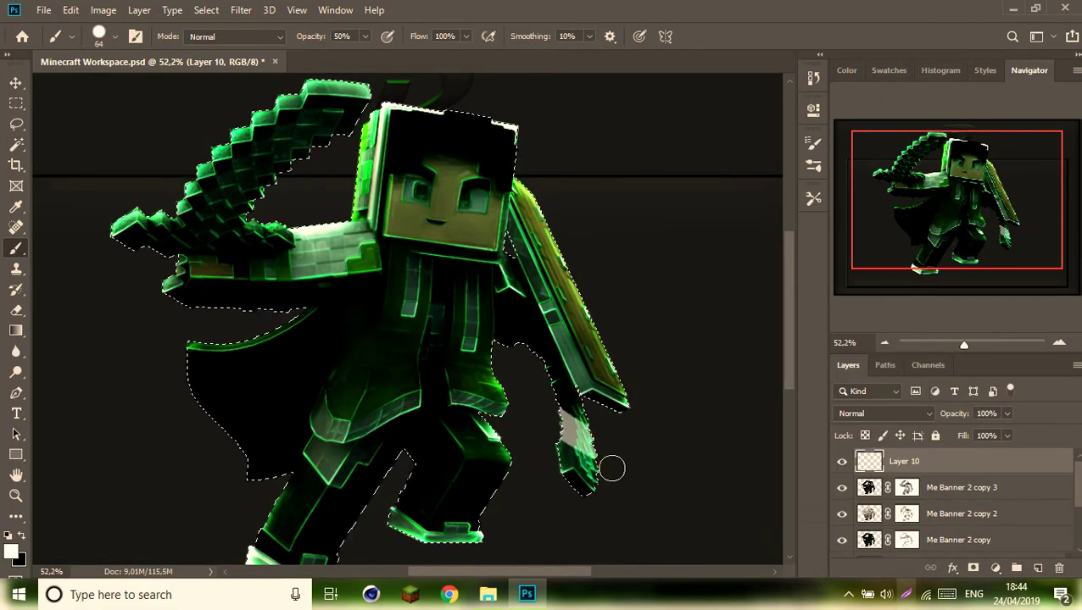
click(884, 414)
click(881, 374)
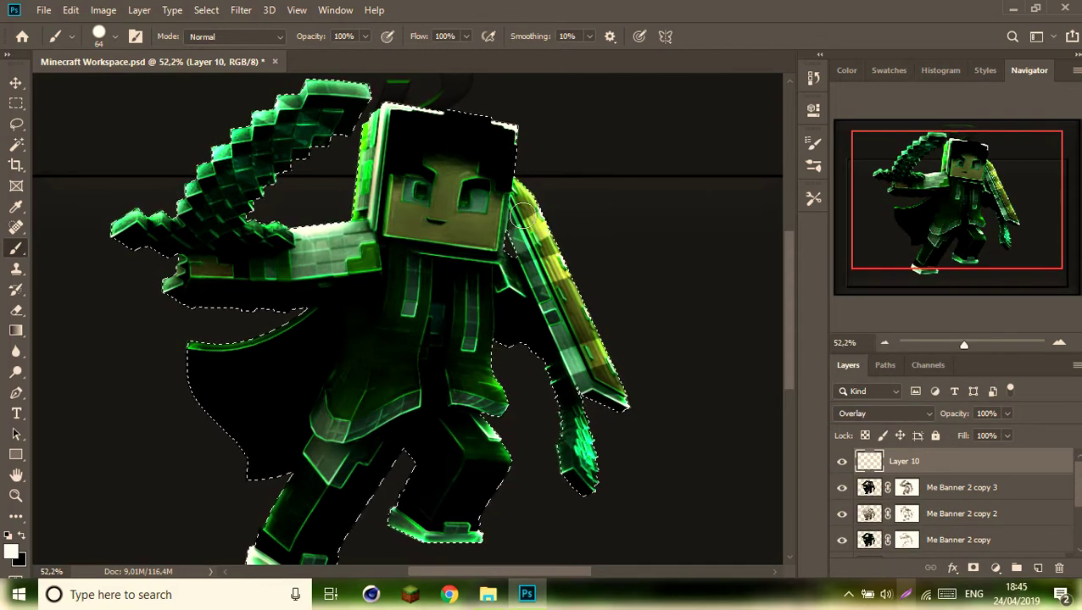
Deselect, add Layer 11, and dab small white glints in both eyes
key(ctrl+z)
scroll(538, 193, up, 5)
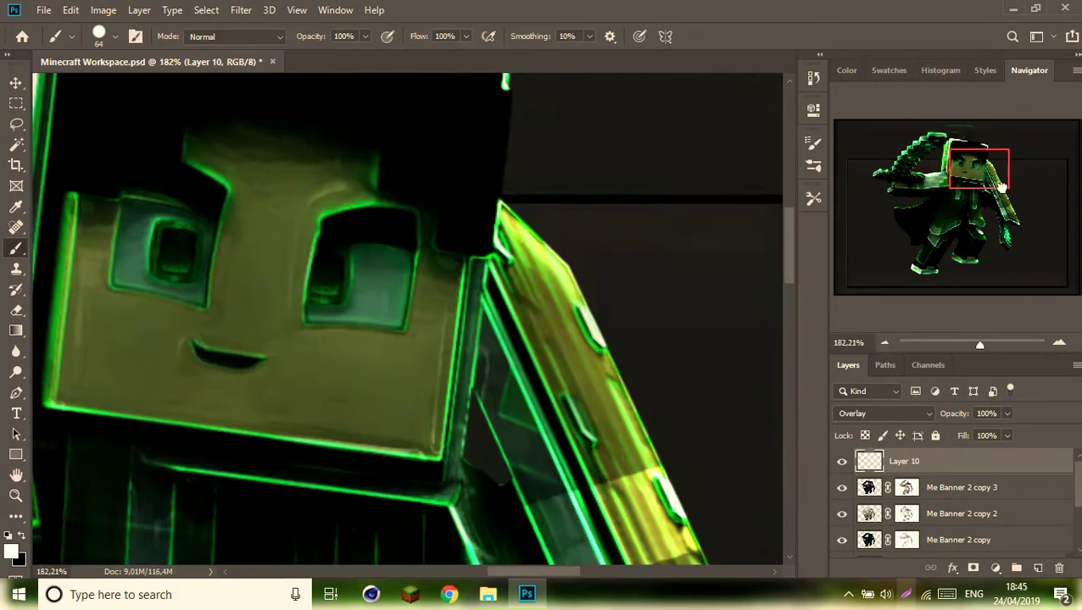
click(1038, 568)
right_click(670, 281)
key(Return)
click(531, 243)
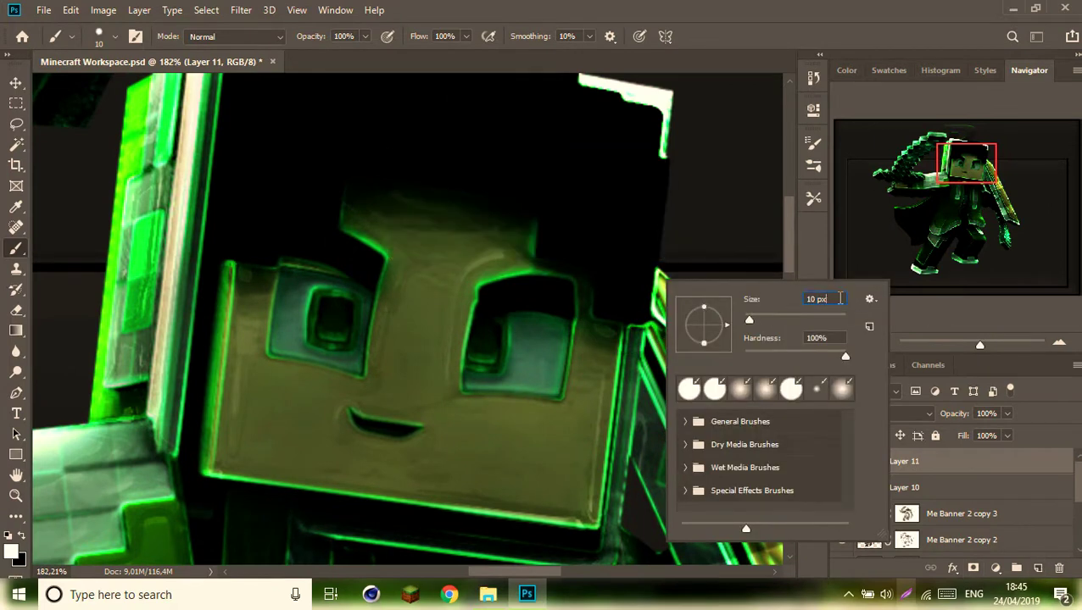
click(343, 310)
click(490, 331)
Add Layer 12 and start a pen path for glow lines
scroll(508, 271, down, 2)
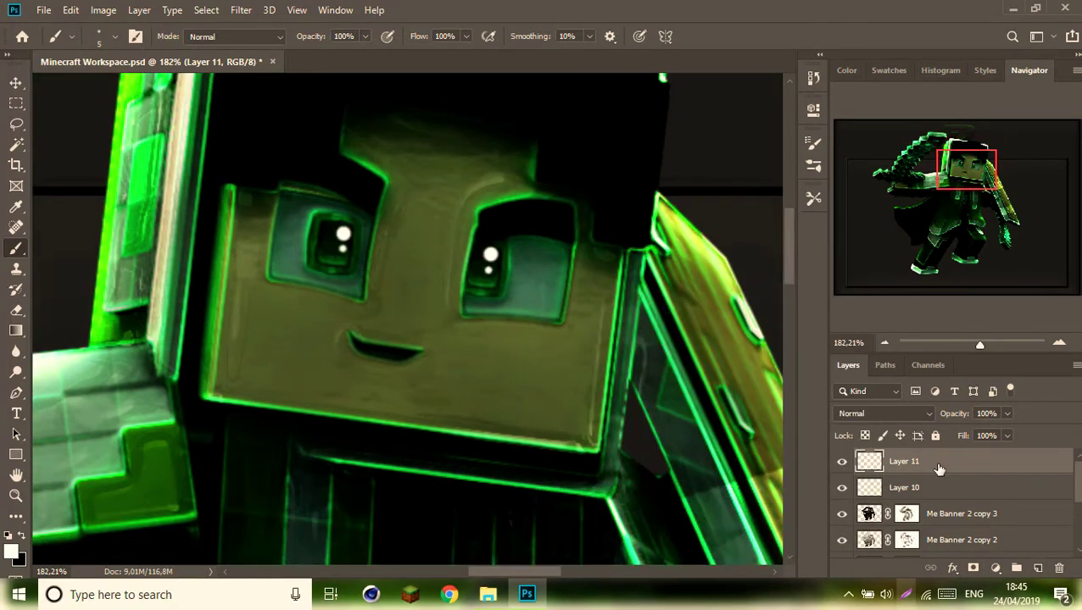
scroll(339, 229, down, 3)
key(ctrl+shift+alt+n)
key(p)
click(461, 356)
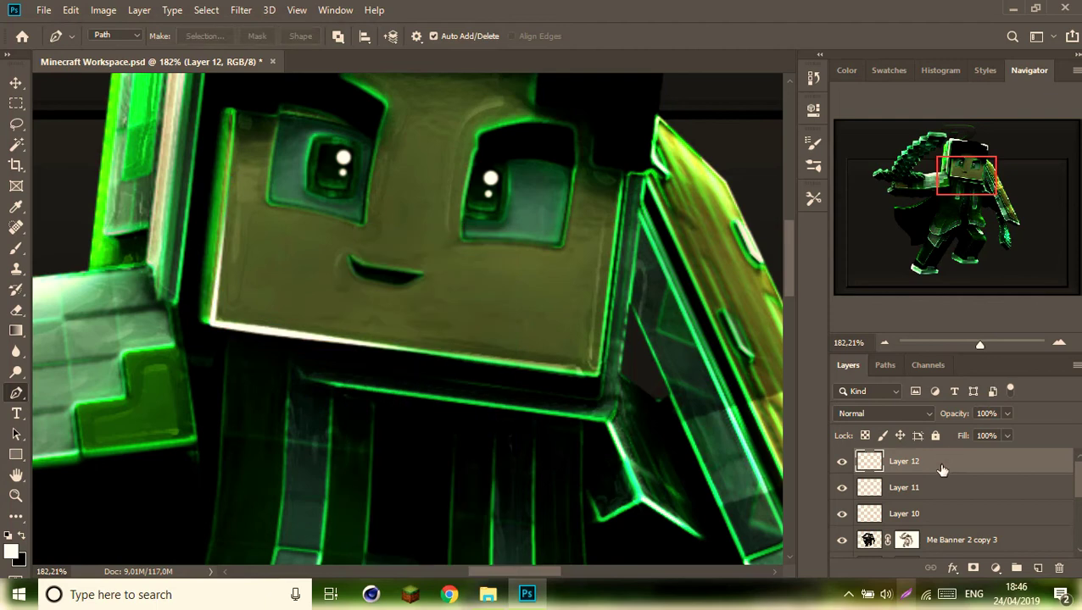
Add an Outer Glow to Layer 12 and brush-stroke the first edge path
double_click(942, 471)
click(1019, 118)
scroll(497, 208, down, 3)
right_click(617, 207)
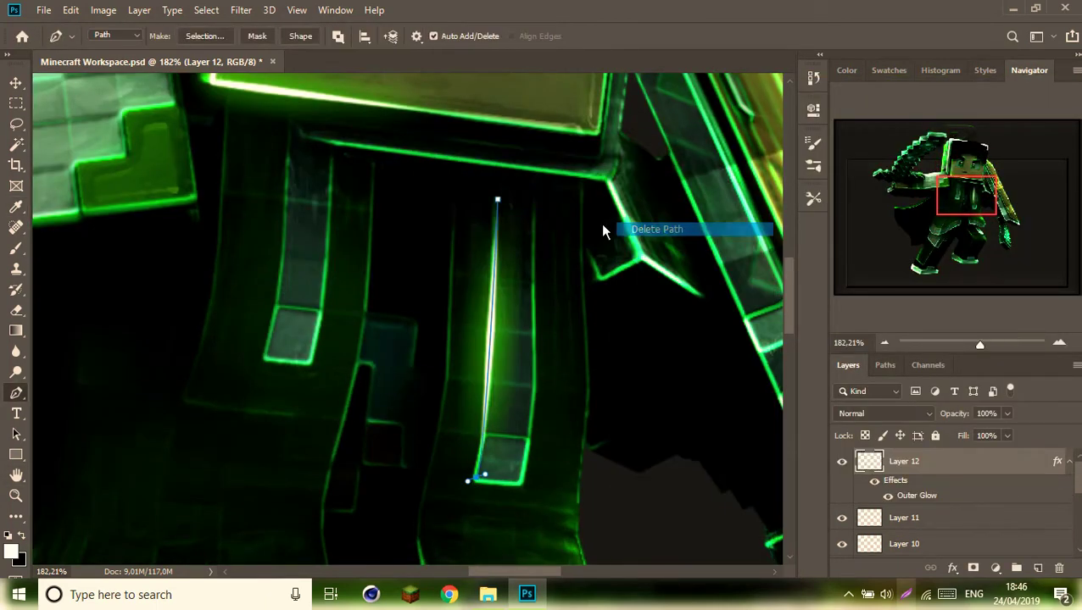
click(652, 230)
scroll(335, 437, down, 2)
Stroke Pen paths along the character's leg and arm edges with glowing brush lines
click(357, 153)
scroll(361, 169, up, 1)
right_click(632, 181)
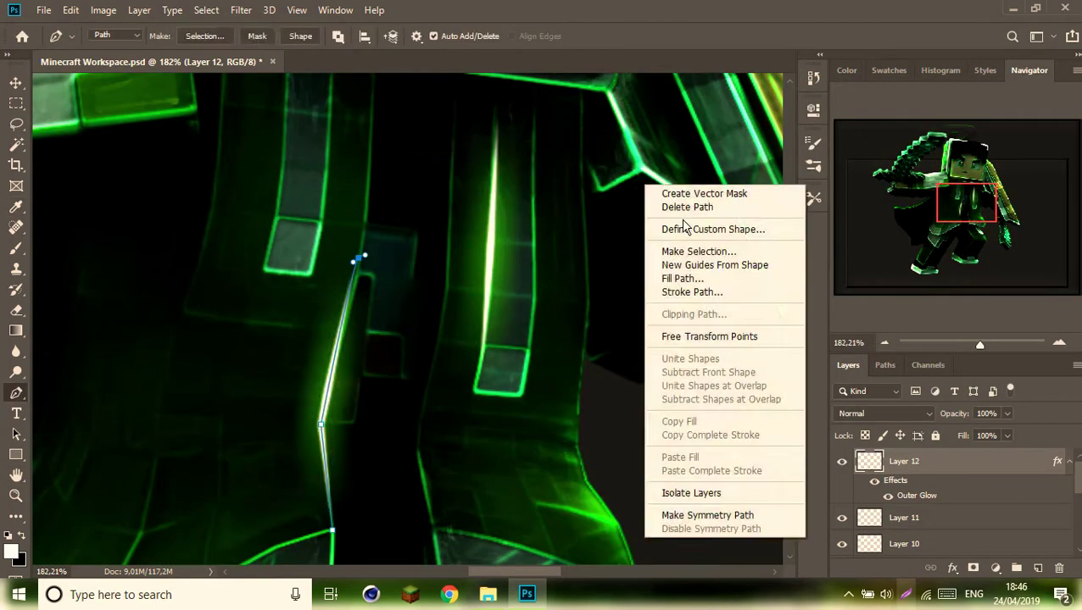
click(652, 205)
scroll(509, 382, up, 3)
right_click(610, 220)
click(651, 239)
scroll(447, 385, down, 7)
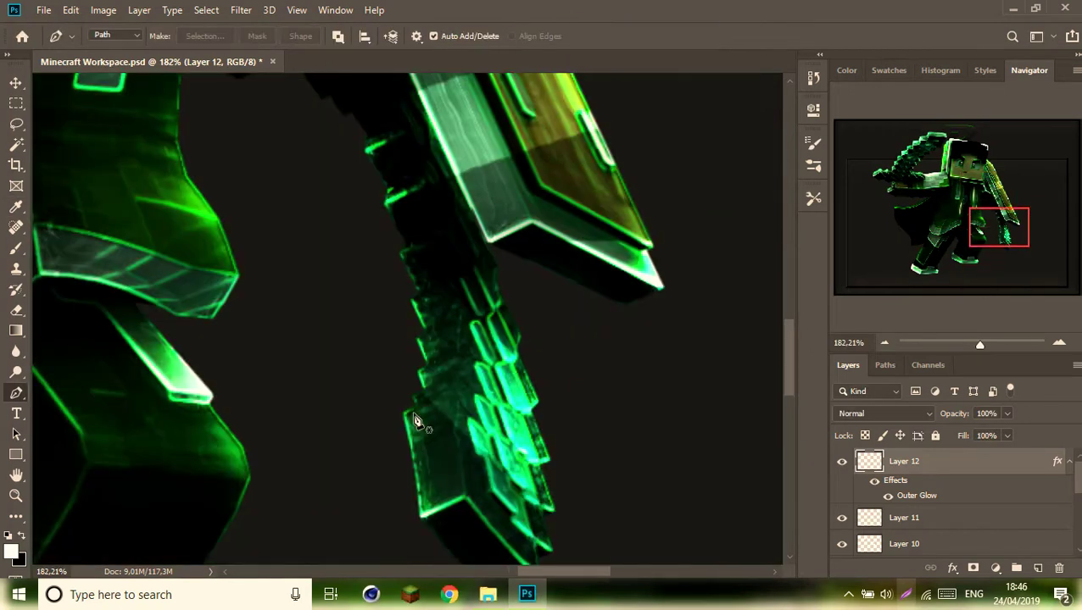
click(426, 348)
right_click(571, 373)
click(610, 126)
click(640, 179)
scroll(407, 322, down, 5)
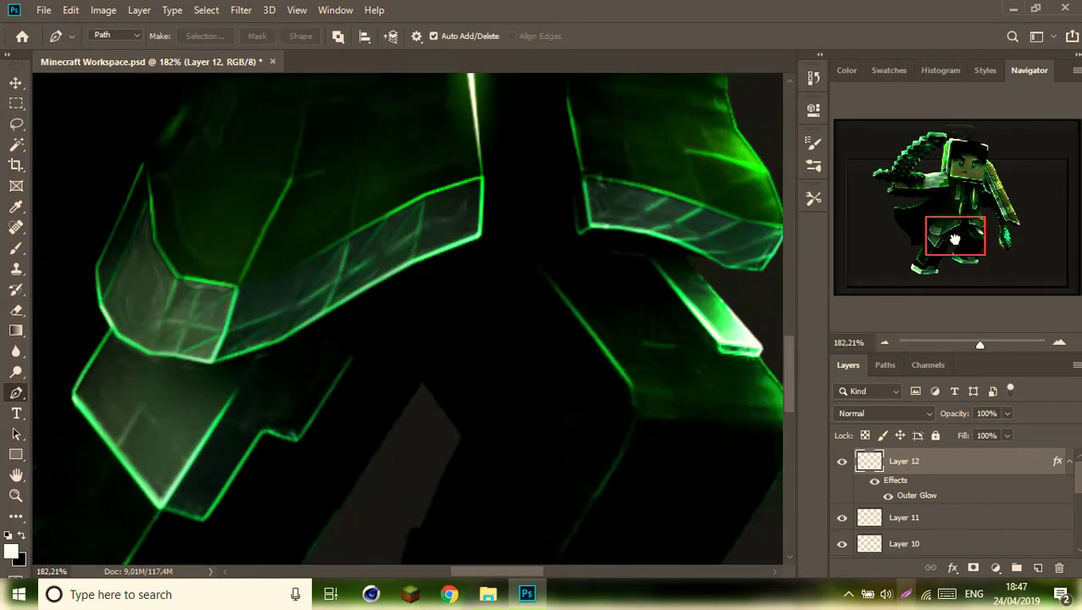
Delete the unwanted foot path, then stroke glowing lines along the pickaxe and torso
right_click(435, 388)
right_click(458, 219)
click(483, 247)
scroll(313, 490, up, 5)
right_click(636, 222)
click(661, 251)
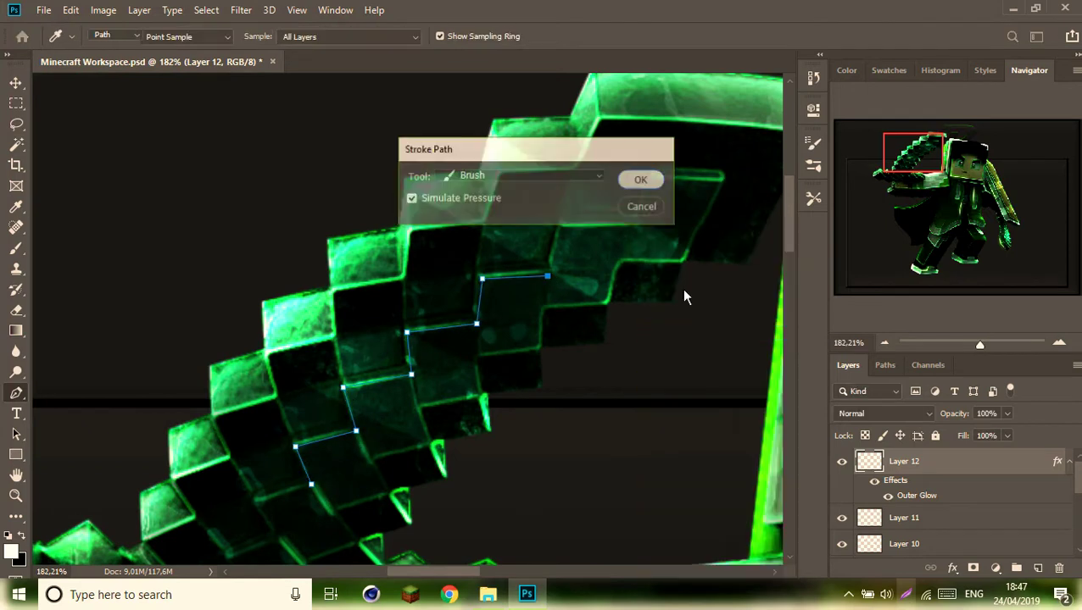
click(650, 186)
scroll(407, 285, up, 3)
right_click(605, 508)
click(631, 250)
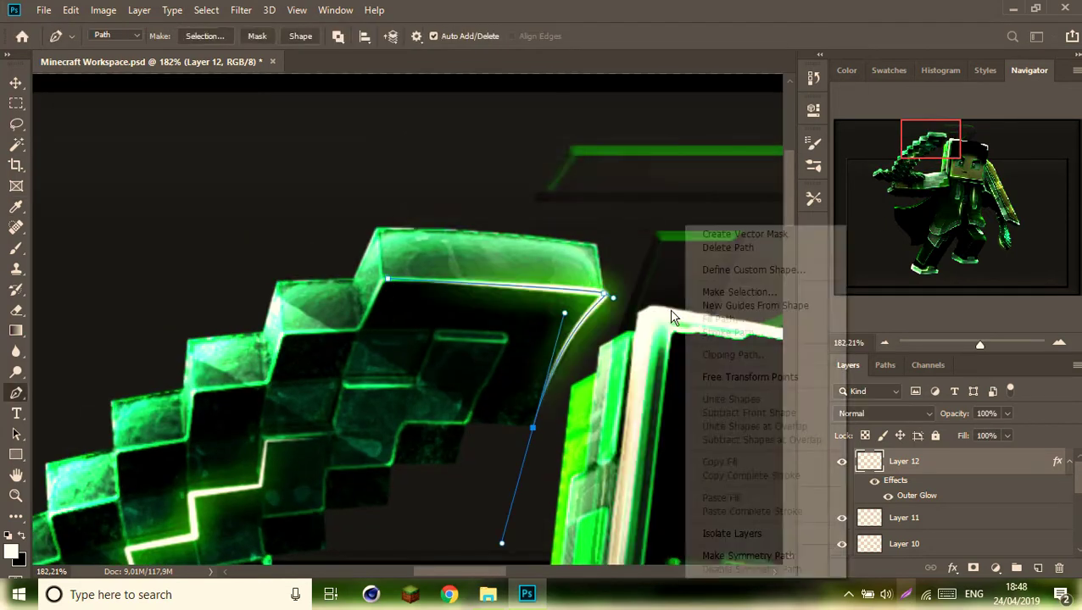
click(641, 179)
scroll(407, 322, down, 5)
Stroke the remaining edge paths, including the boot, with glowing lines
right_click(349, 196)
click(375, 225)
click(641, 180)
scroll(526, 170, down, 10)
scroll(473, 109, up, 5)
right_click(649, 222)
click(669, 330)
click(642, 179)
Group the second character's layers as 'me2' and drag in the Me Banner 3 logo
drag(979, 345, 963, 345)
key(a)
key(ctrl+alt+a)
right_click(904, 478)
click(702, 73)
text(me2)
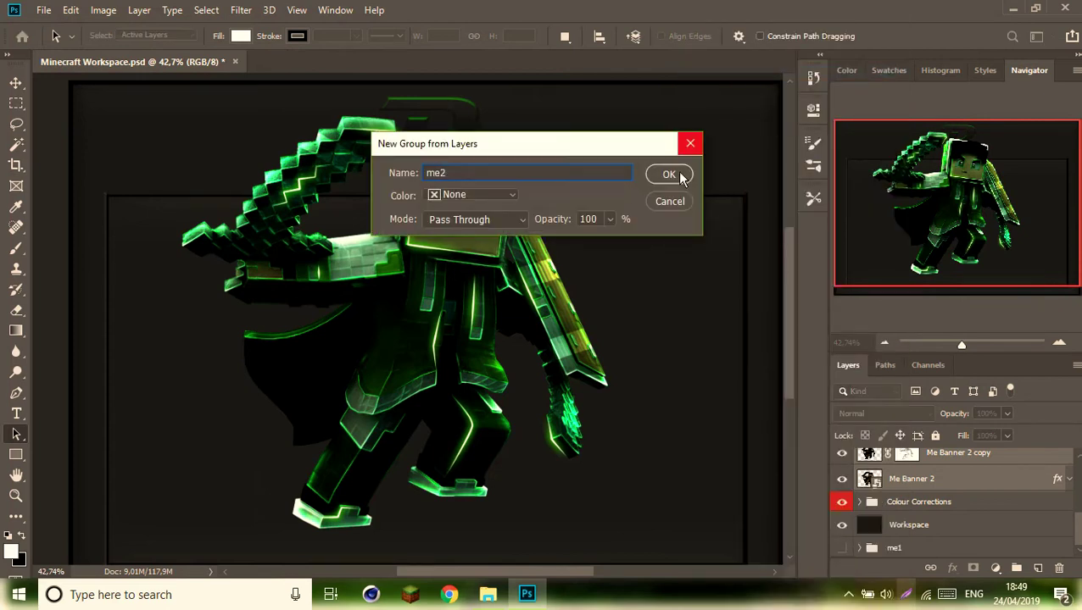
click(664, 174)
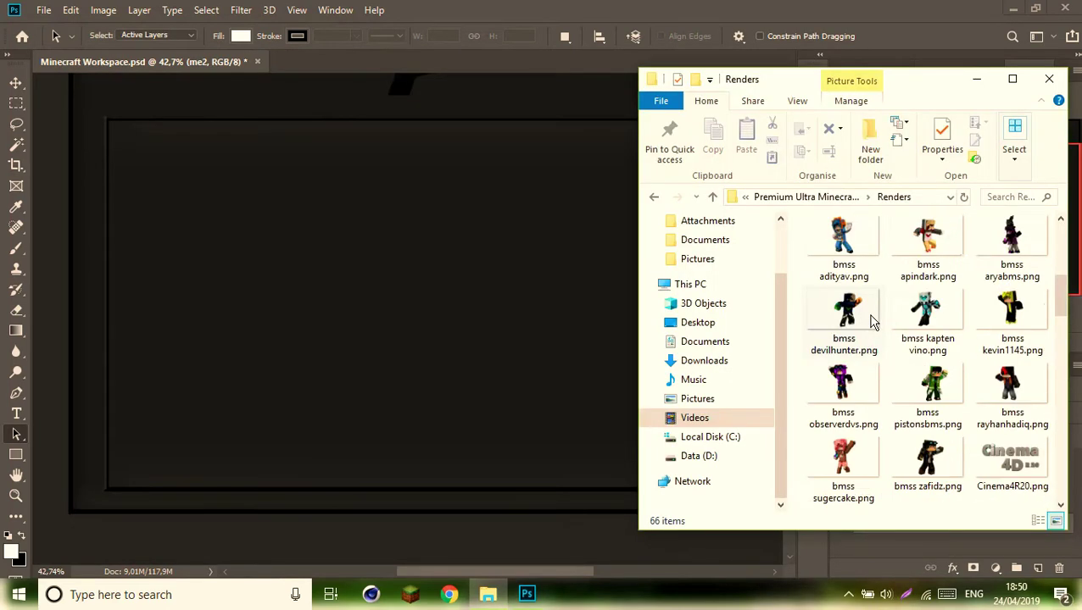
drag(928, 301, 529, 347)
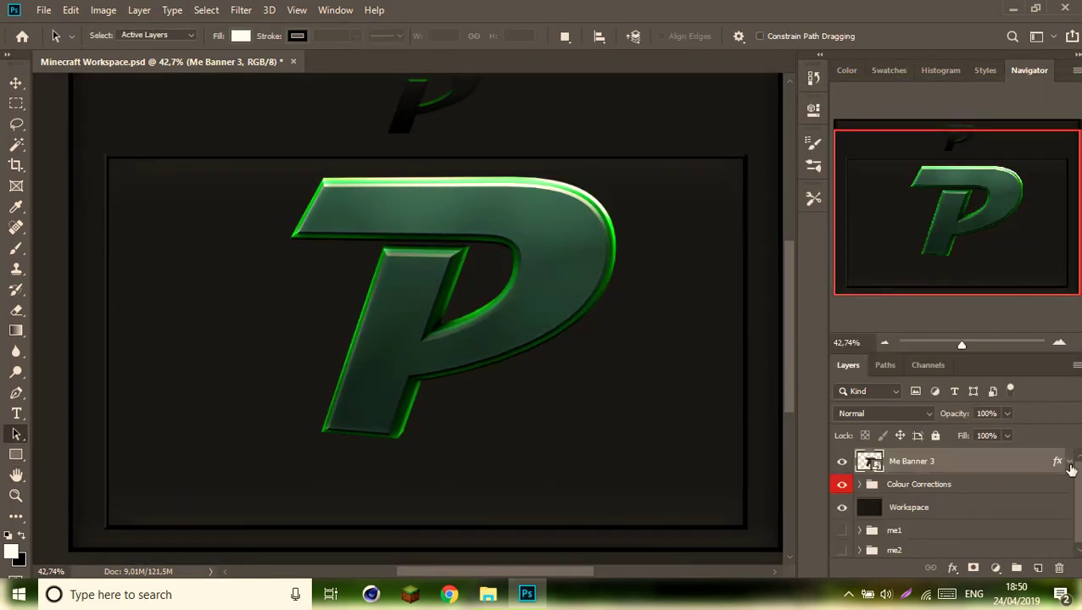
Paint white shine stripes on the P and set their layer to Overlay at 38% opacity
key(w)
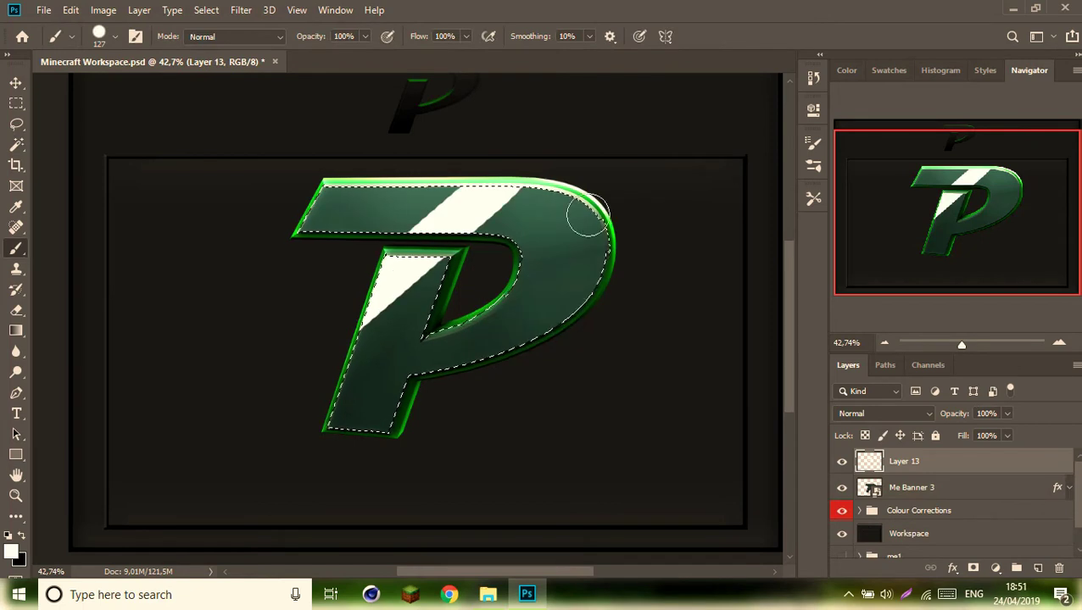
drag(683, 346, 727, 240)
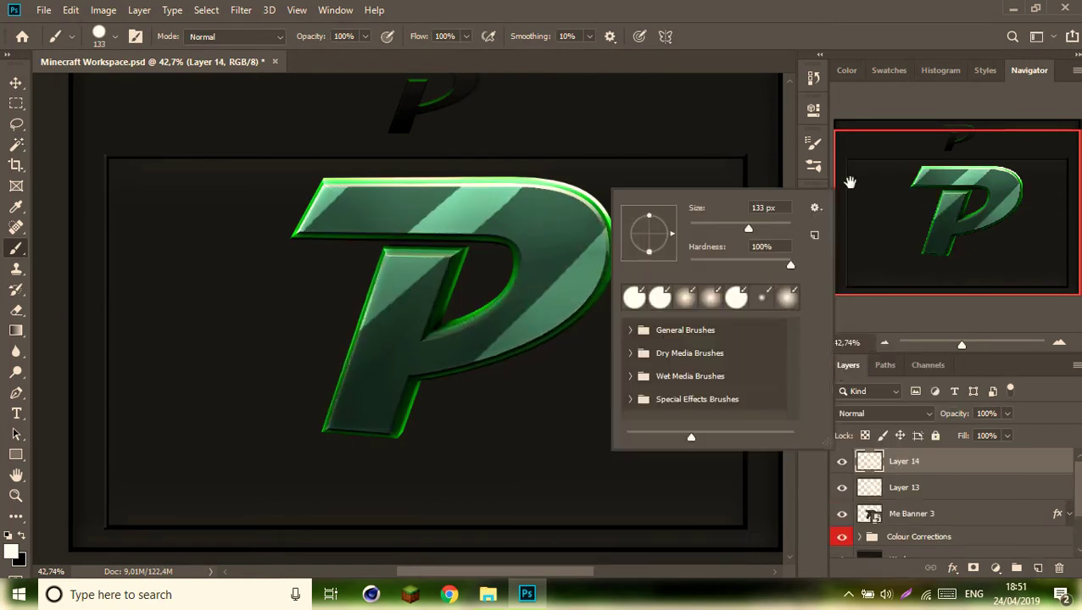
click(853, 374)
click(1006, 413)
drag(983, 430, 952, 434)
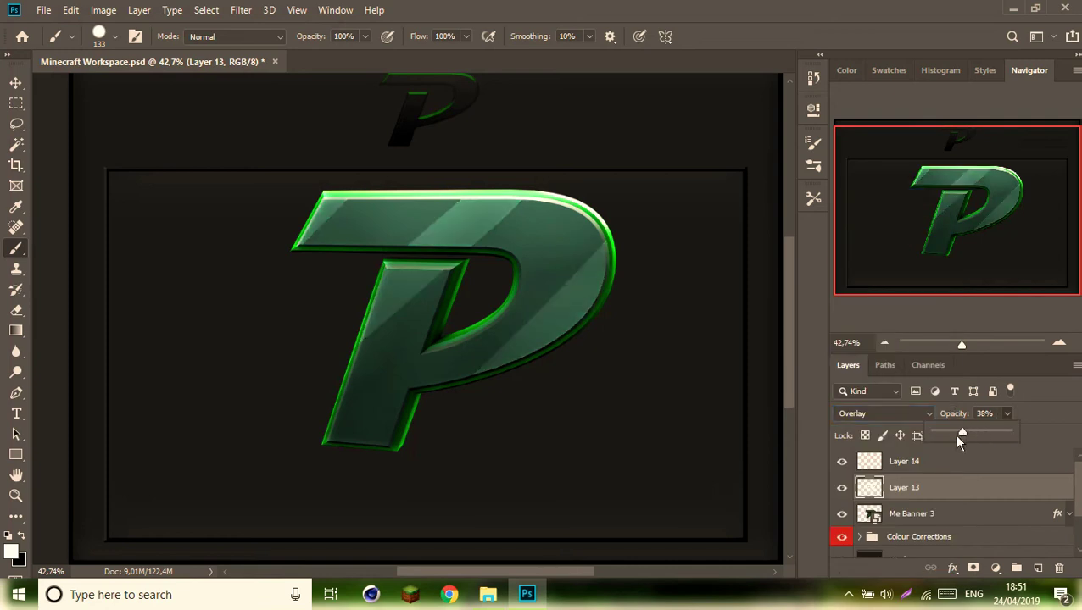
Stroke the P logo's path in white on Layer 14 for edge highlights
click(925, 475)
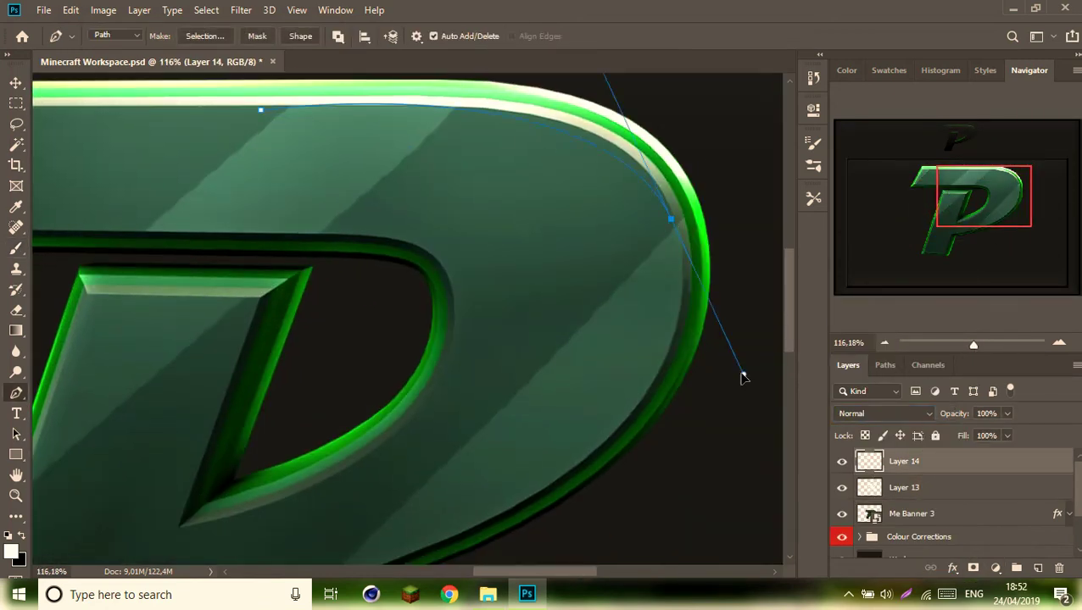
right_click(741, 377)
click(768, 332)
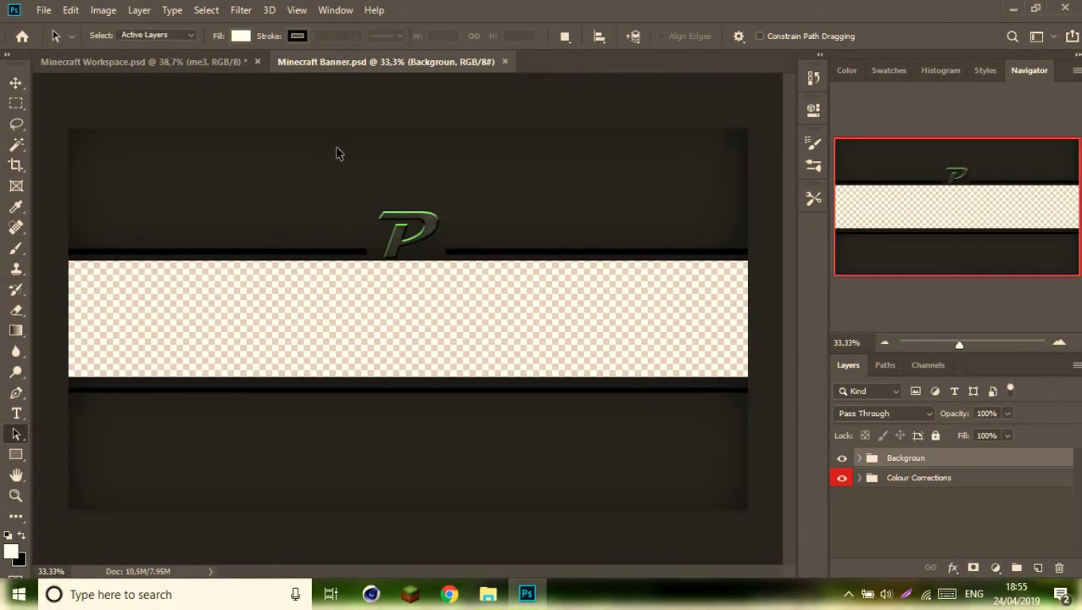
Add a new layer, then place Screenshot (18) sized to fill the banner band
click(1038, 567)
click(487, 594)
double_click(927, 262)
scroll(905, 255, down, 3)
scroll(905, 255, down, 3)
drag(1005, 357, 164, 352)
mouse_move(507, 394)
mouse_down()
mouse_move(585, 470)
mouse_move(553, 388)
mouse_up()
drag(355, 217, 368, 235)
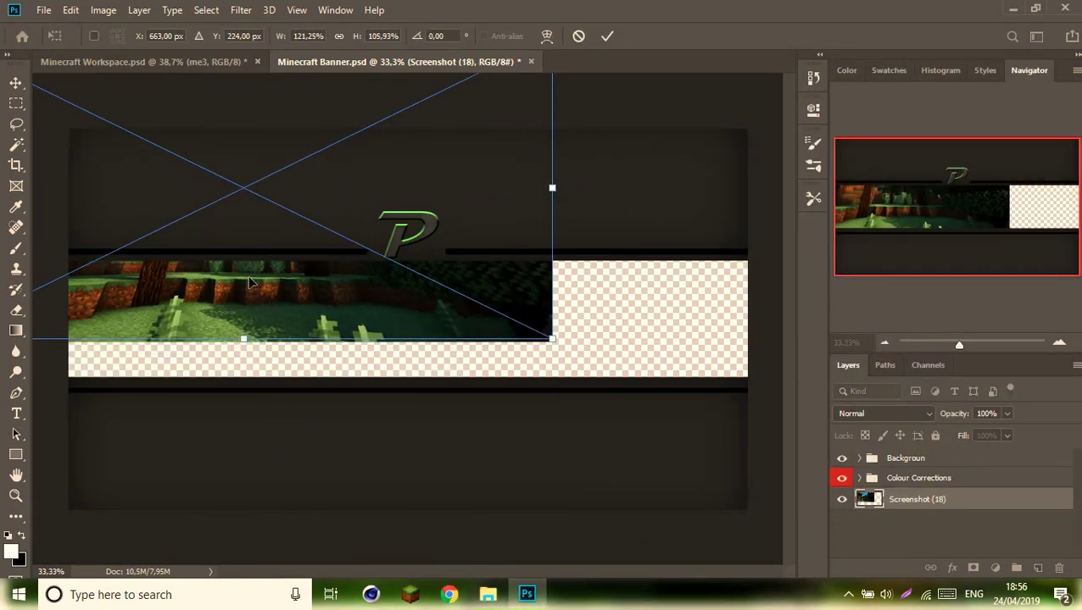
key(Return)
click(487, 594)
Place Screenshot (17) flipped horizontally and erase the seam between the two screenshots
mouse_move(932, 340)
mouse_down()
mouse_move(408, 317)
mouse_move(623, 331)
mouse_up()
right_click(468, 251)
click(546, 442)
key(Return)
key(e)
right_click(589, 326)
drag(317, 343, 311, 492)
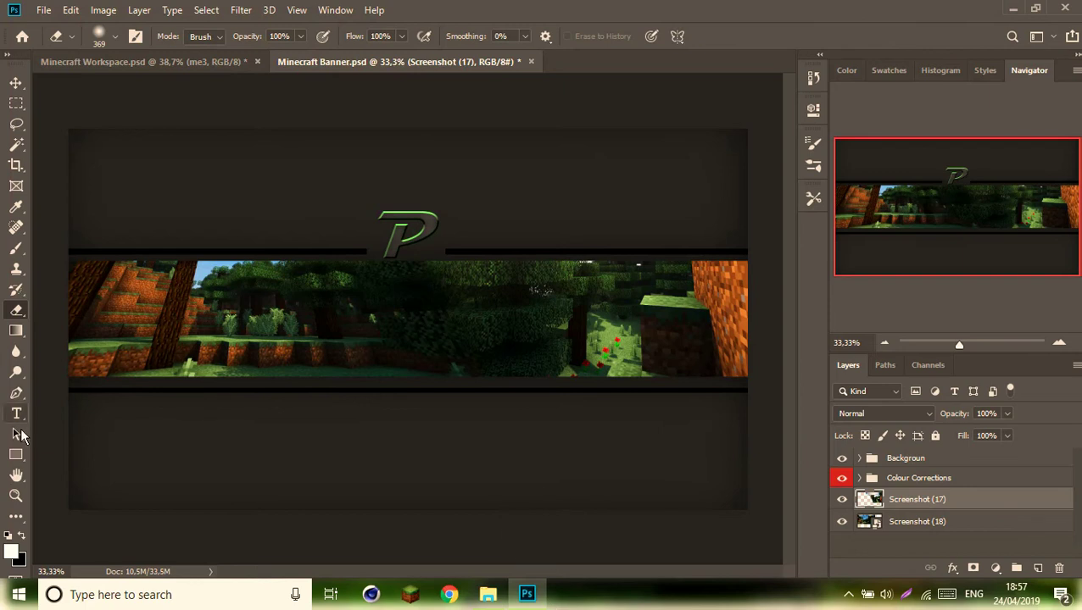
Paint soft white on Overlay Layer 1 to brighten the scene's left side
right_click(82, 256)
click(884, 413)
click(856, 566)
drag(290, 251, 368, 311)
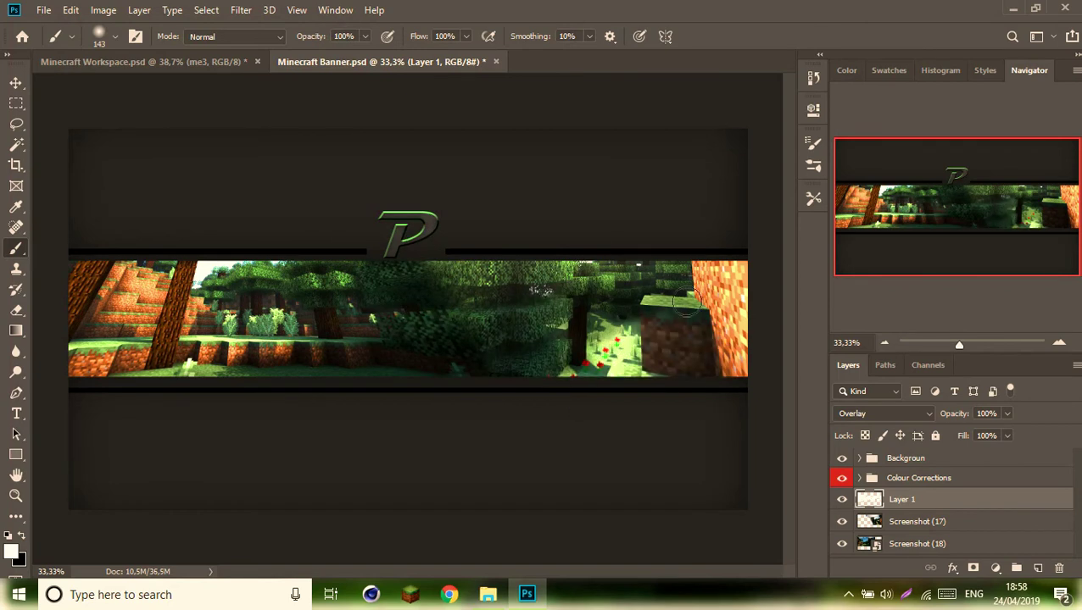
Place the me1 character on the left at about half size, tilted, and set Layer 10 to Soft Light
click(176, 62)
mouse_move(905, 514)
mouse_down()
mouse_move(178, 315)
mouse_move(203, 277)
mouse_up()
key(ctrl+t)
drag(301, 235, 198, 313)
drag(127, 390, 246, 314)
drag(335, 246, 324, 229)
click(16, 434)
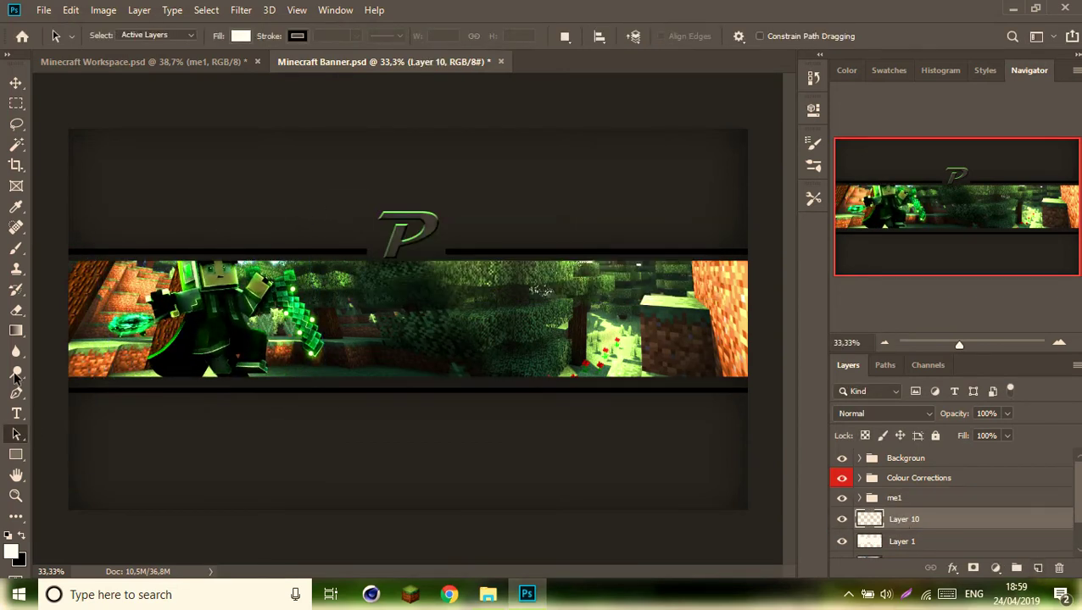
click(884, 413)
click(858, 388)
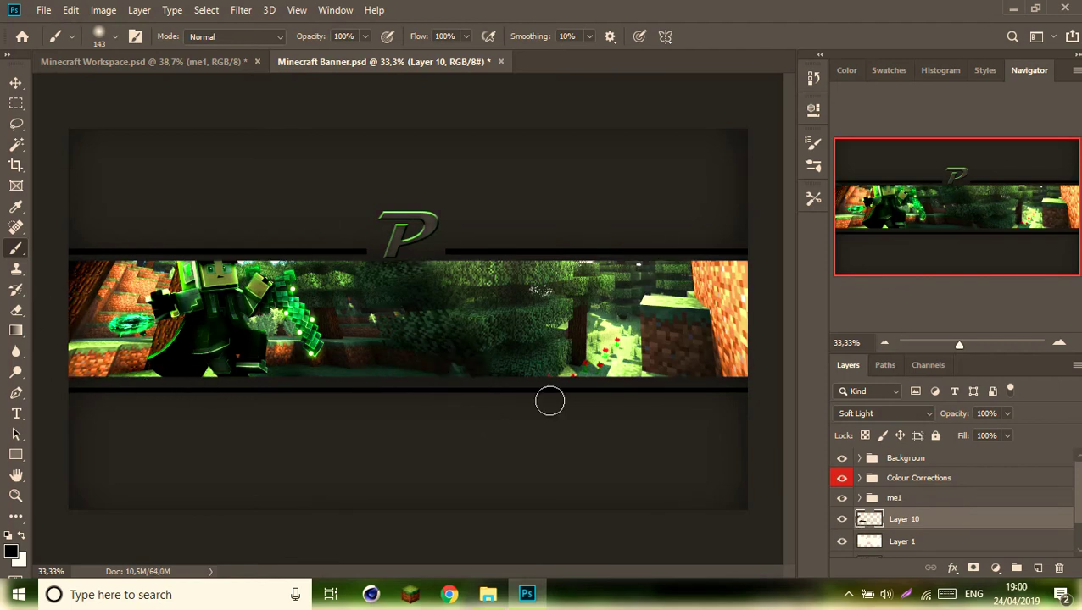
key(v)
Place the me2 character on the right, angled opposite, and reapply Soft Light to Layer 10
click(142, 61)
mouse_move(407, 322)
mouse_down()
mouse_move(656, 398)
mouse_move(635, 246)
mouse_move(676, 217)
mouse_move(623, 285)
mouse_move(642, 261)
mouse_move(546, 323)
mouse_up()
key(ctrl+t)
click(15, 433)
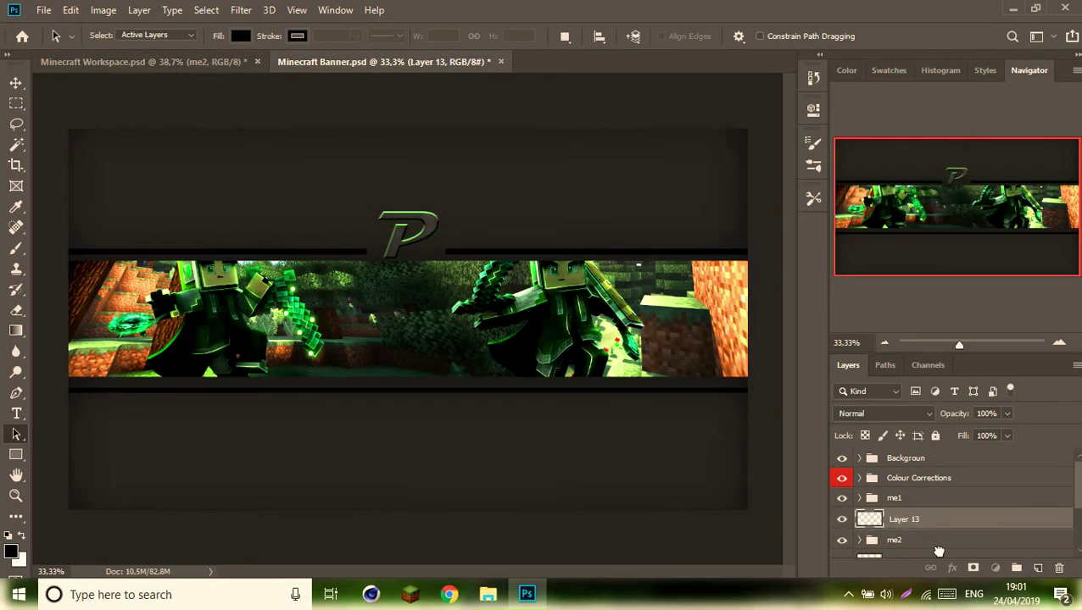
click(882, 413)
click(904, 540)
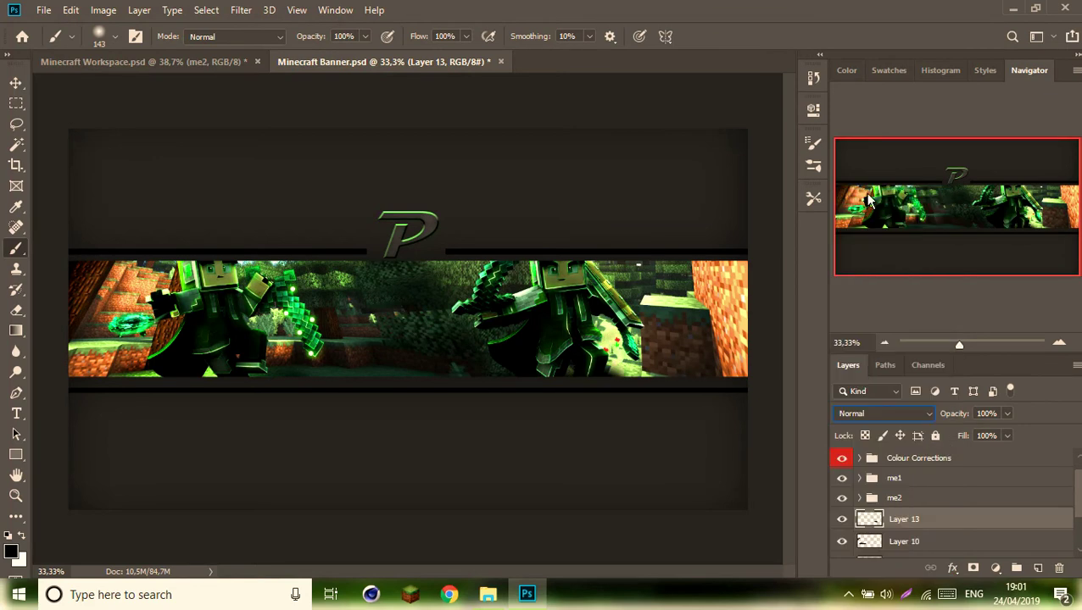
click(881, 413)
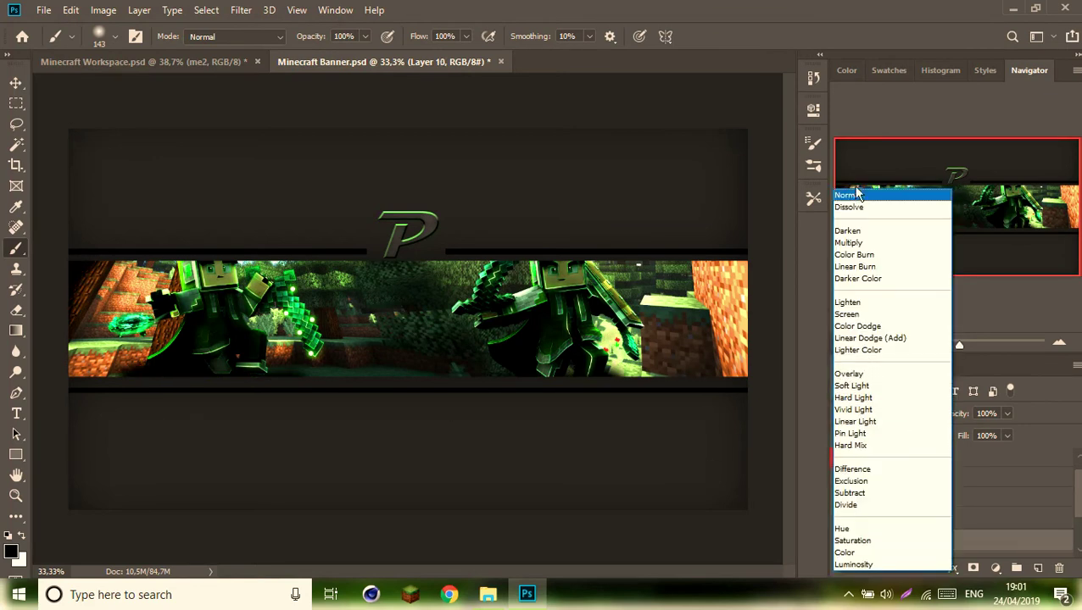
click(850, 386)
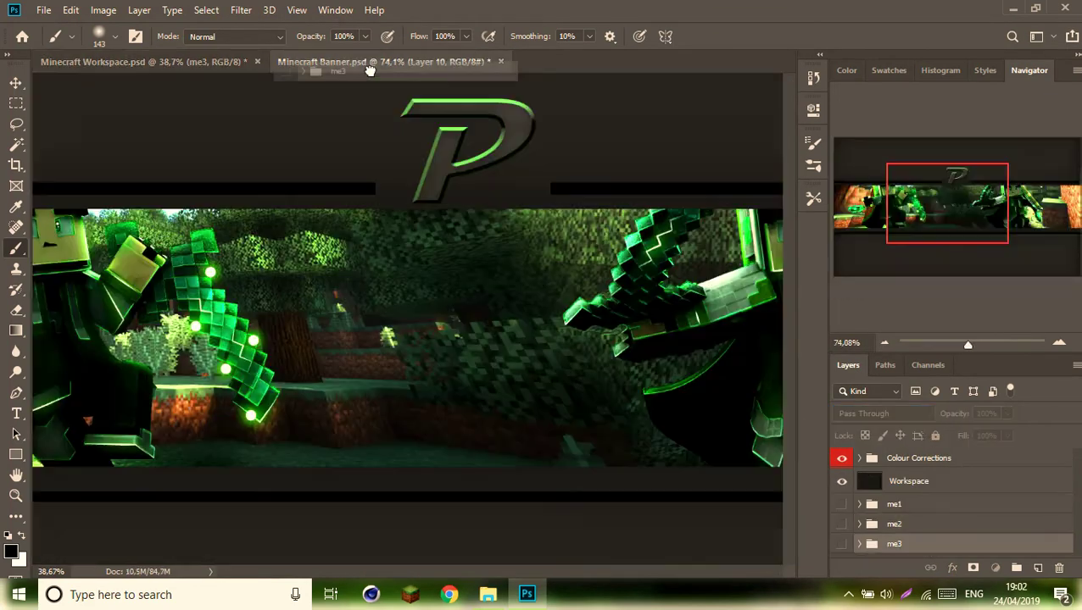
Drag the me3 P logo group into the banner, resize it and centre it between the characters
drag(370, 70, 407, 322)
key(ctrl+t)
mouse_move(560, 424)
mouse_down()
mouse_move(417, 260)
mouse_move(479, 277)
mouse_up()
scroll(417, 260, down, 5)
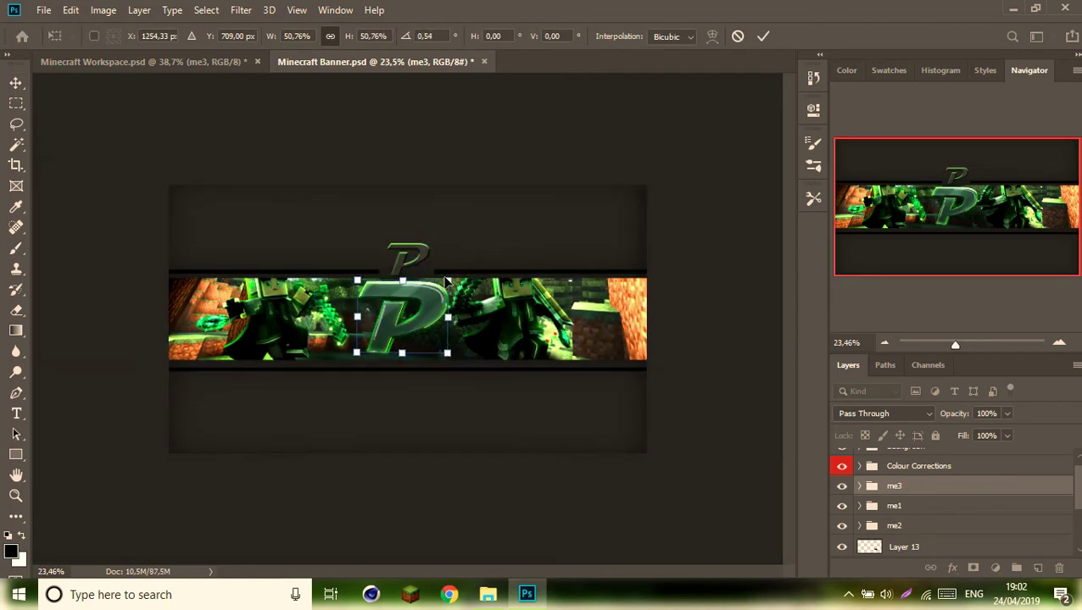
key(Return)
key(a)
key(ctrl+t)
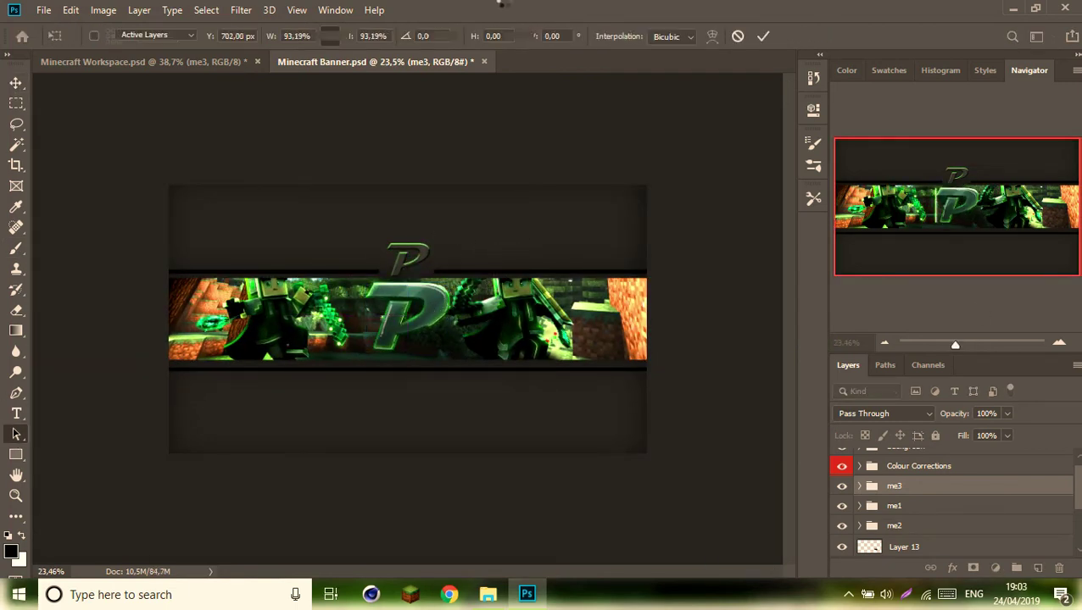
key(Escape)
drag(955, 345, 971, 347)
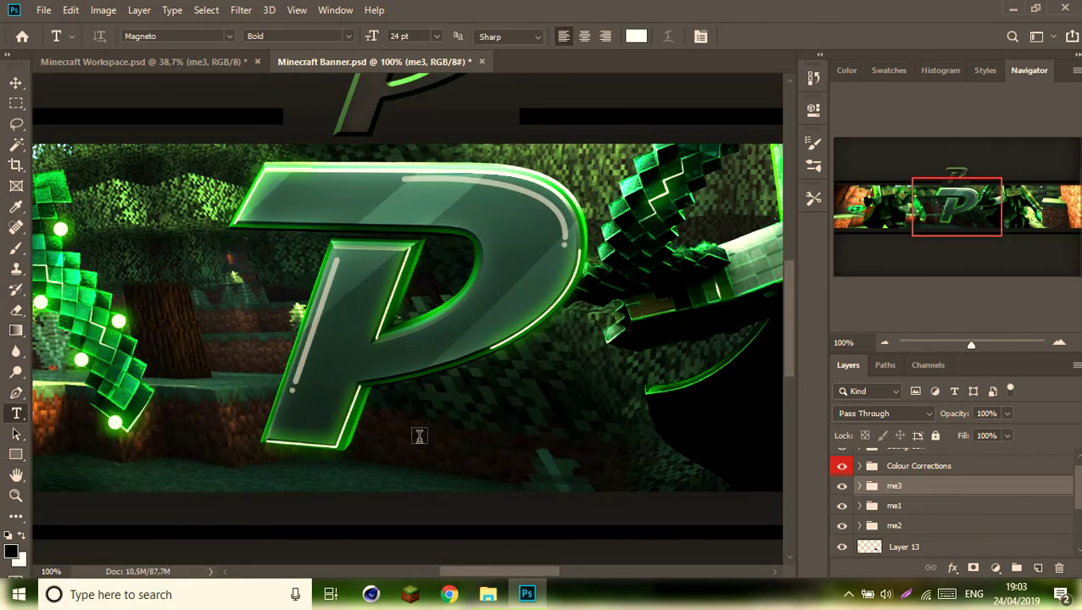
Type 'BERANI MAIN SURVIVAL' in Franklin Gothic Heavy and move it under the P logo
click(229, 35)
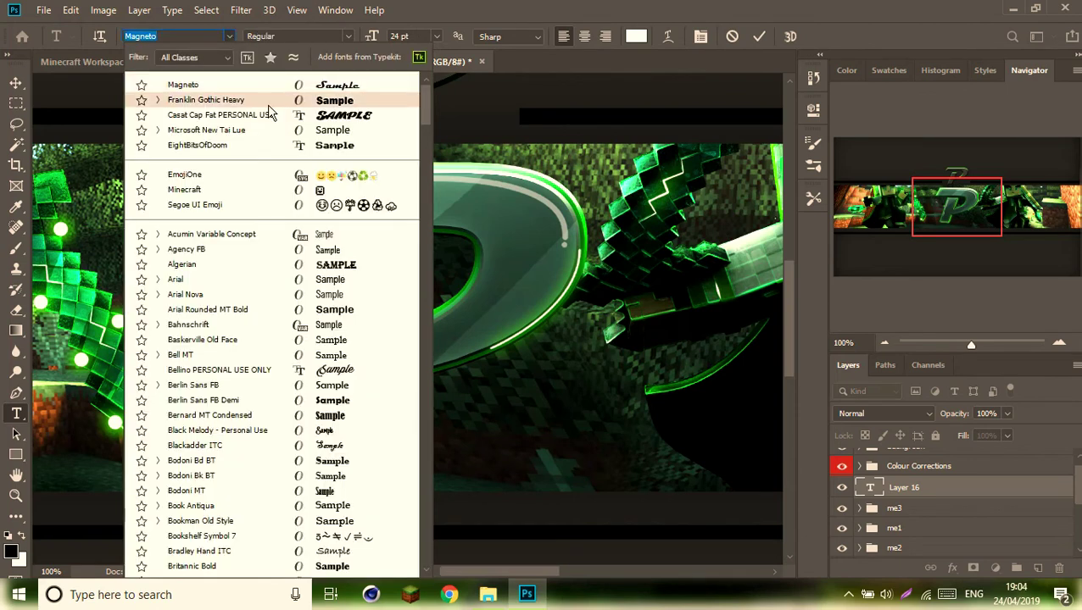
click(265, 106)
text(BERANI)
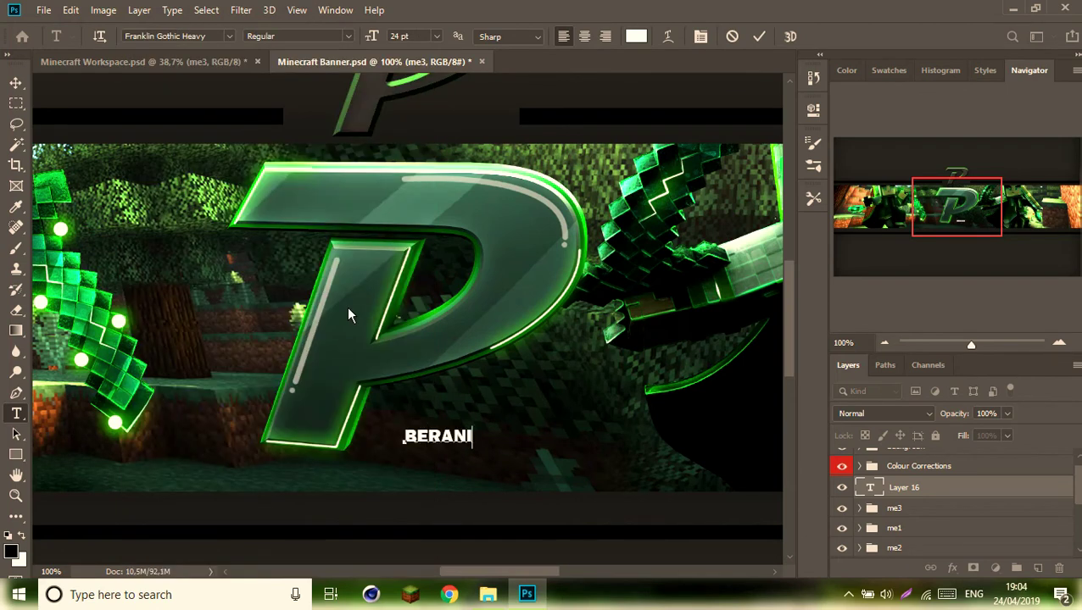
text( MAIN SURVIVAL)
key(ctrl+t)
drag(551, 437, 502, 414)
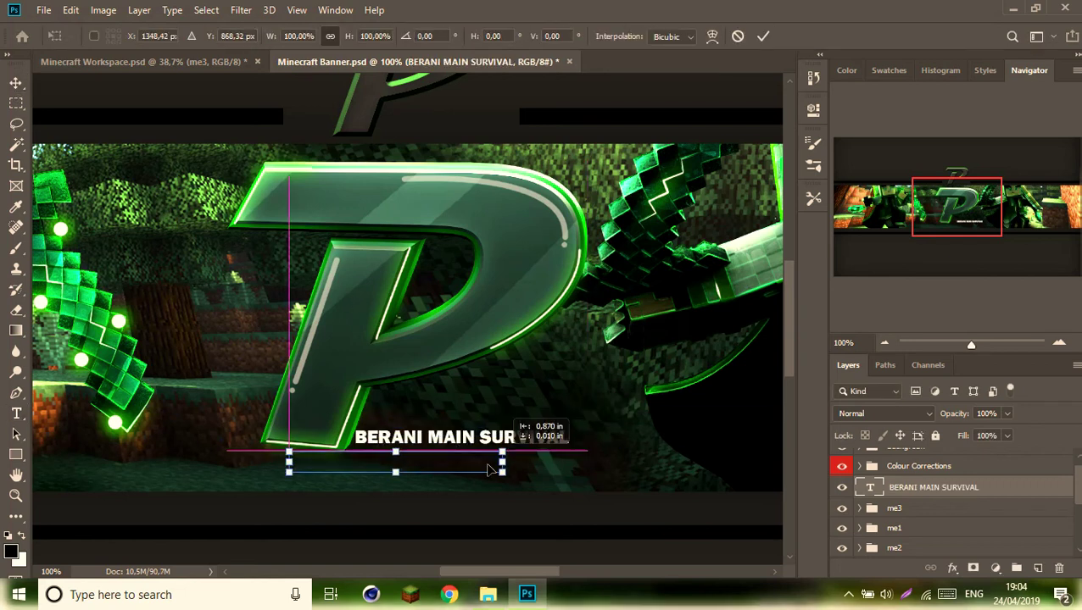
key(Return)
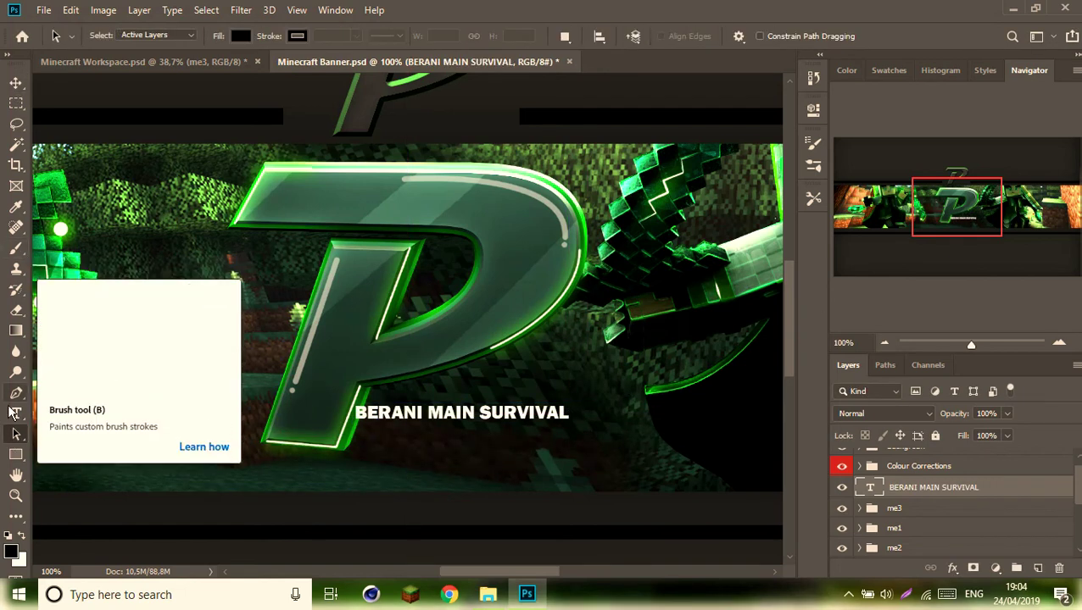
Readjust the title text's position and add an empty Layer 16 above it
click(15, 83)
key(ctrl+t)
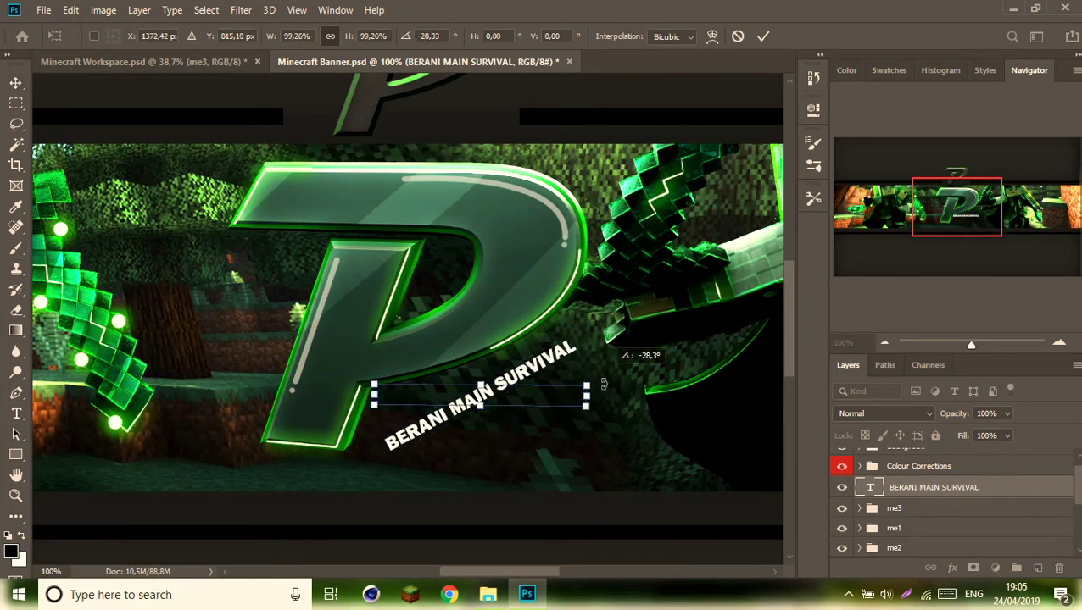
scroll(487, 385, up, 2)
scroll(273, 371, down, 3)
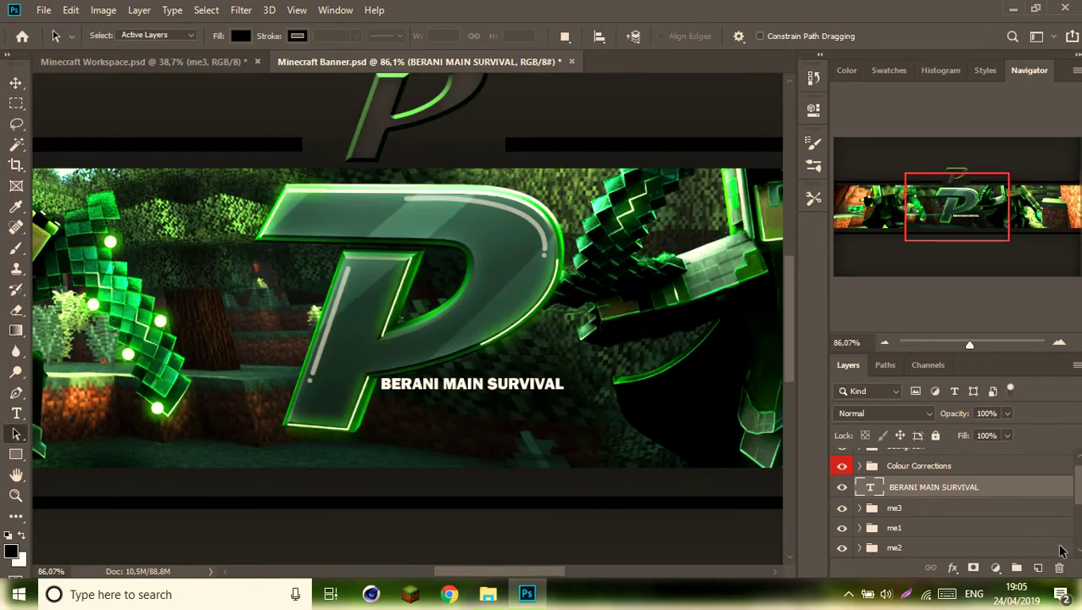
click(1037, 567)
right_click(942, 508)
click(995, 513)
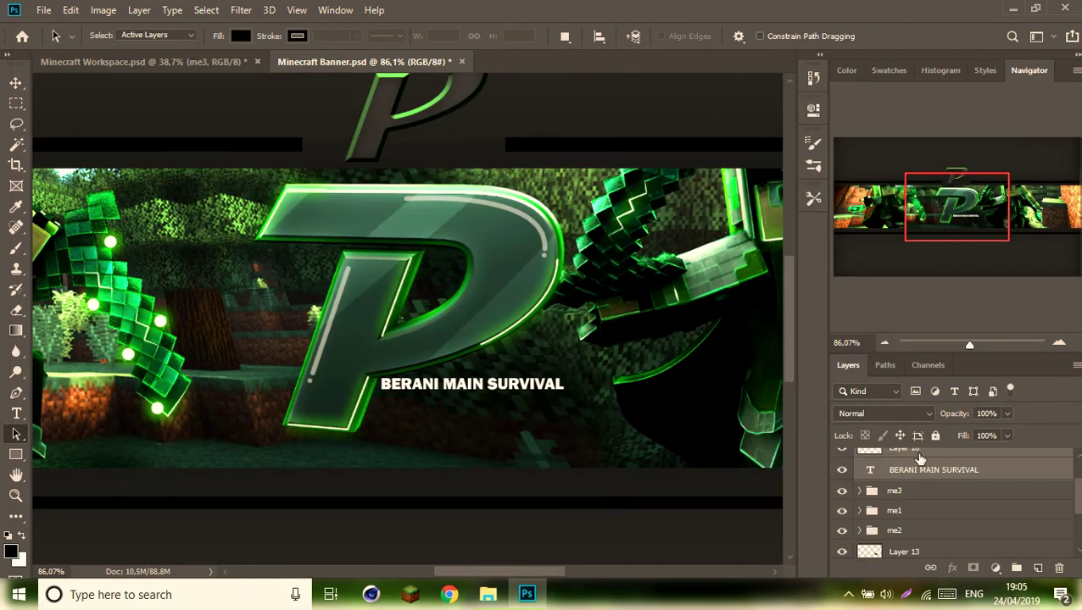
Select Layer 16 and set the painting colour to white
click(920, 454)
right_click(598, 312)
key(x)
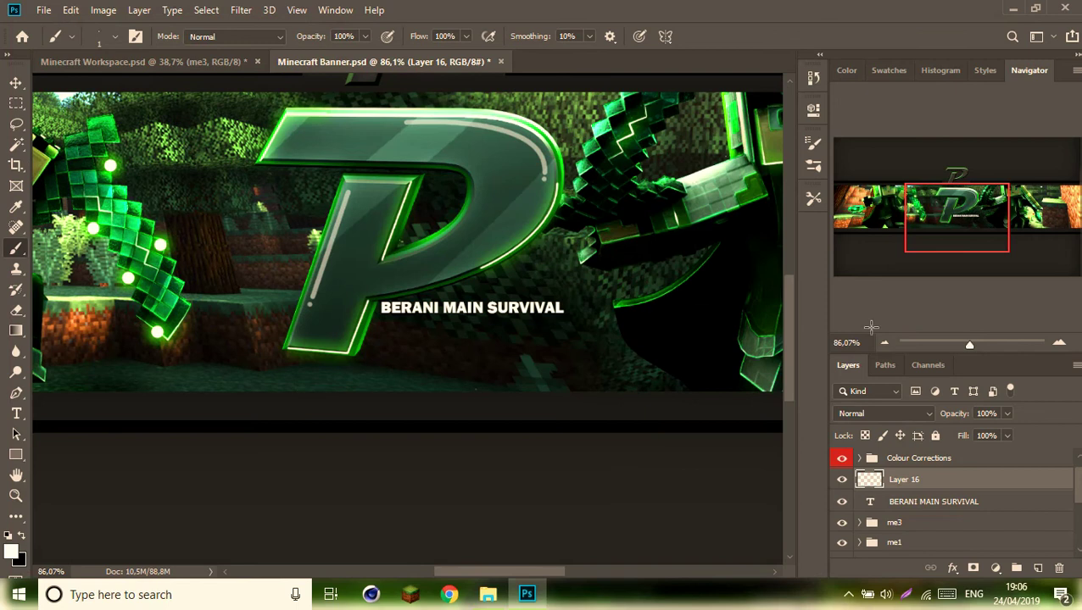
scroll(644, 414, down, 5)
right_click(575, 231)
key(Escape)
scroll(407, 382, up, 3)
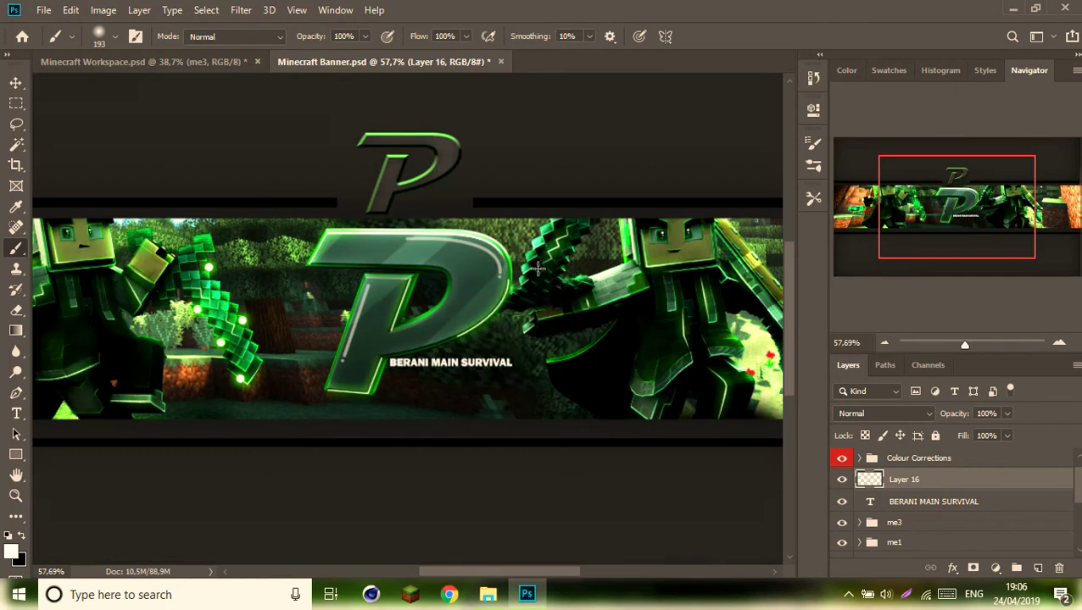
key(a)
Type the 'SUBSCRIBE' text and commit it
ctrl+click(629, 298)
key(b)
right_click(329, 309)
double_click(408, 416)
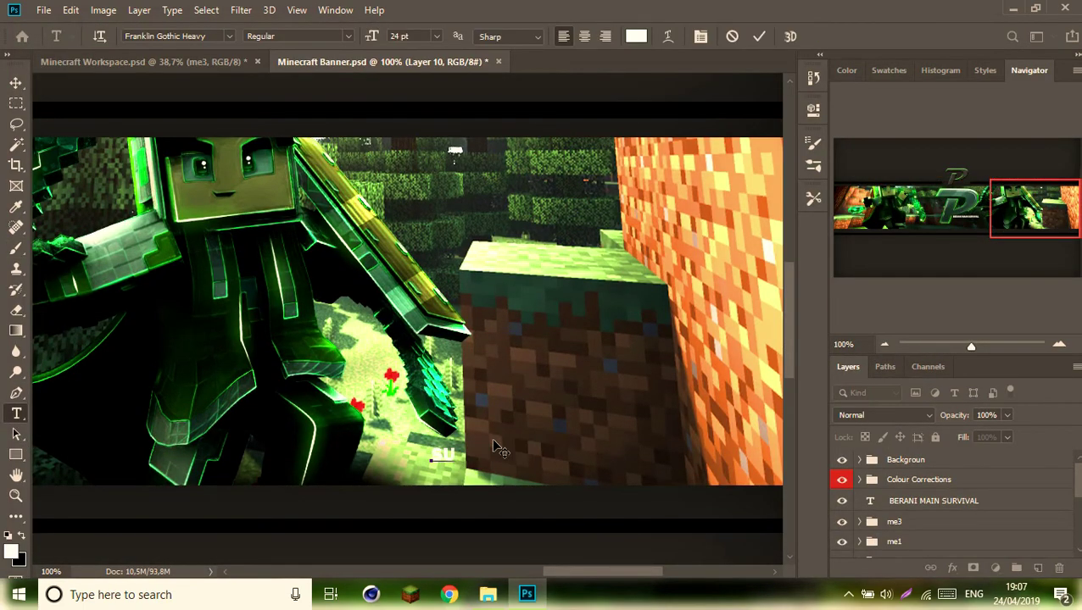
text(RIBE)
key(ctrl+Return)
key(v)
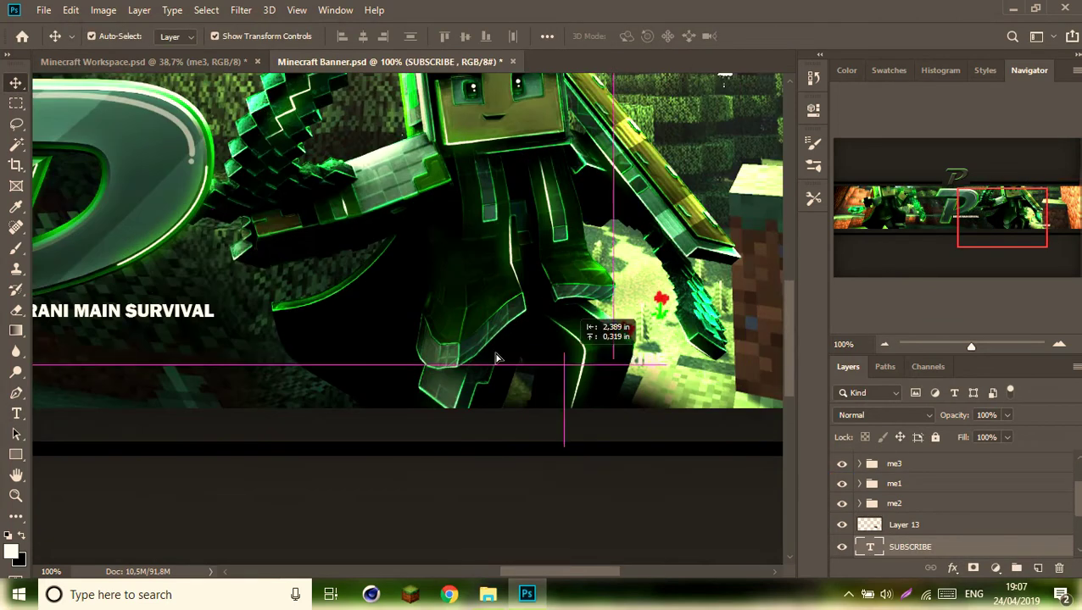
Move SUBSCRIBE to the banner's lower-right corner and zoom out to view the whole banner
drag(483, 445, 707, 411)
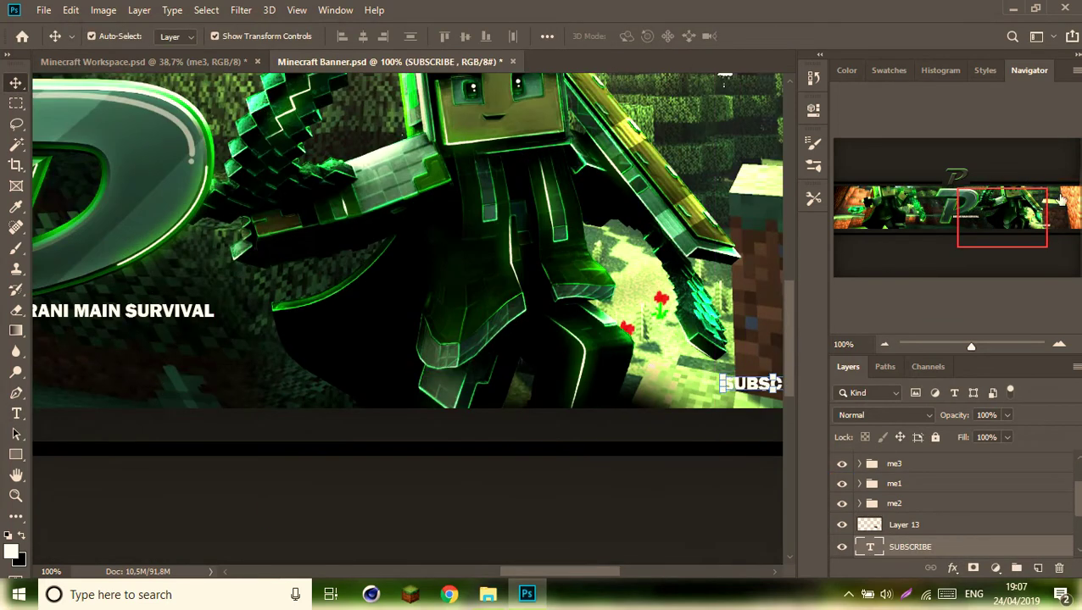
key(ctrl+t)
key(Return)
key(ctrl+minus)
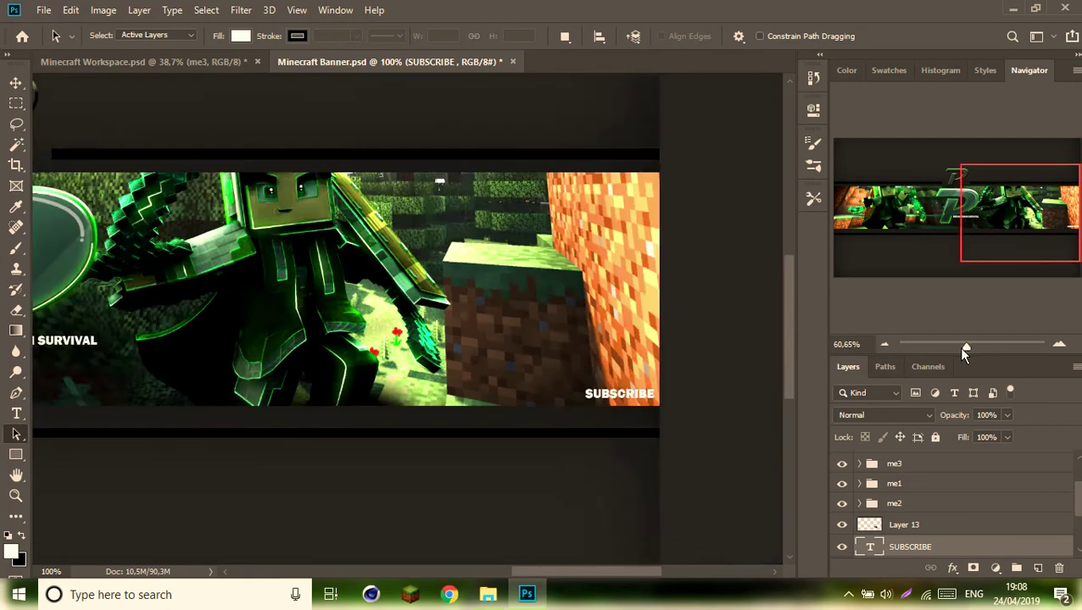
Switch back to the brush and open the blend mode choices for Layer 13
key(ctrl+minus)
key(b)
right_click(195, 293)
key(Escape)
click(884, 415)
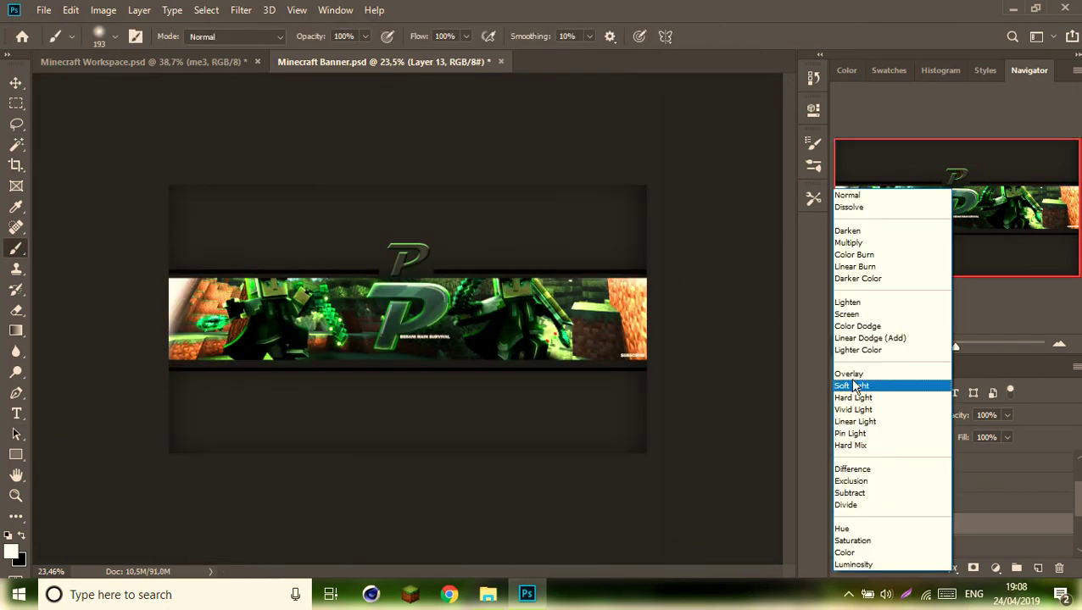
Set Layer 13 to Overlay blending and shift its hue with Hue/Saturation
click(890, 385)
key(ctrl+u)
drag(689, 200, 659, 200)
key(Escape)
Pick bright green as the painting colour and zoom in on the banner's centre
click(11, 552)
click(885, 108)
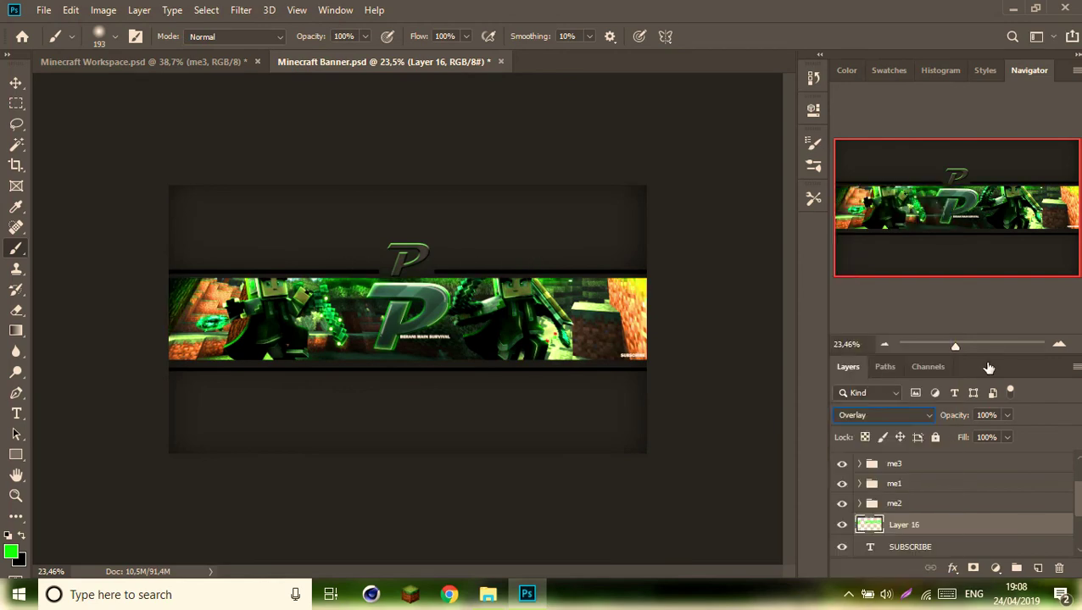
drag(955, 346, 968, 345)
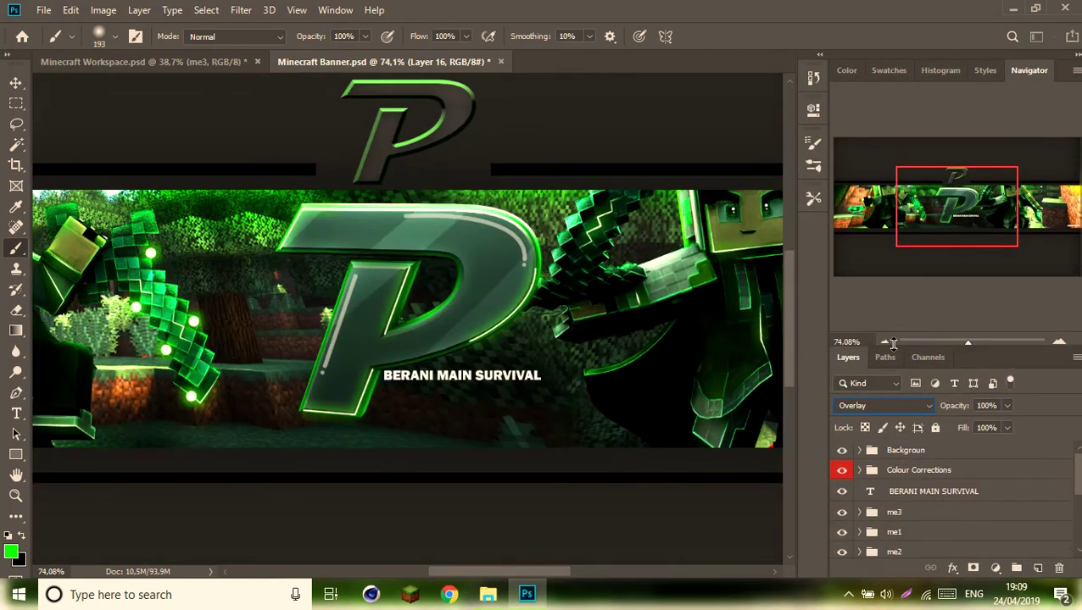
scroll(350, 452, right, 5)
scroll(212, 433, right, 3)
scroll(291, 433, down, 2)
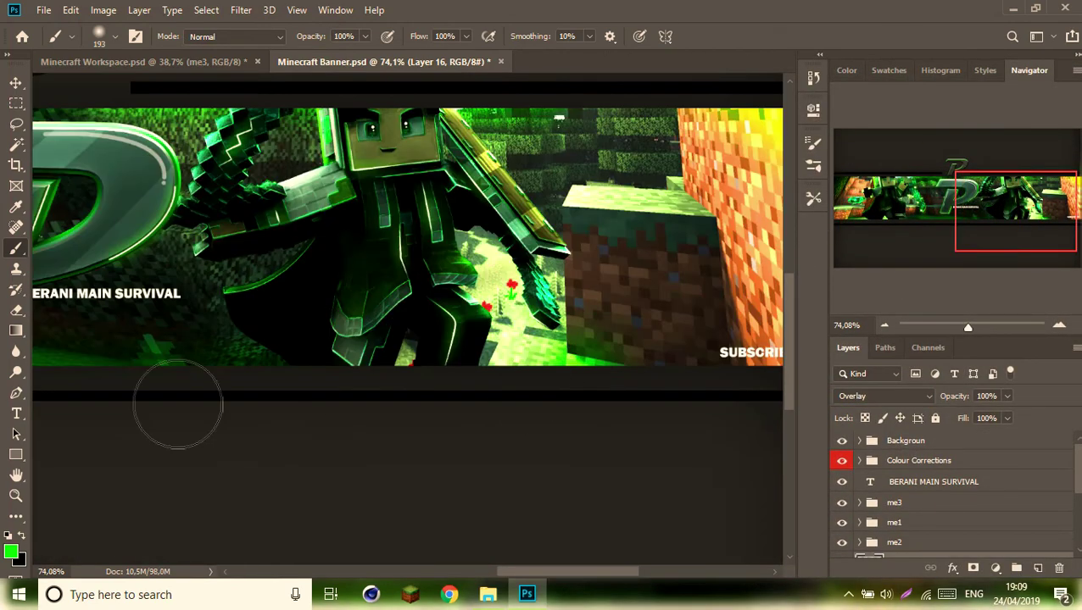